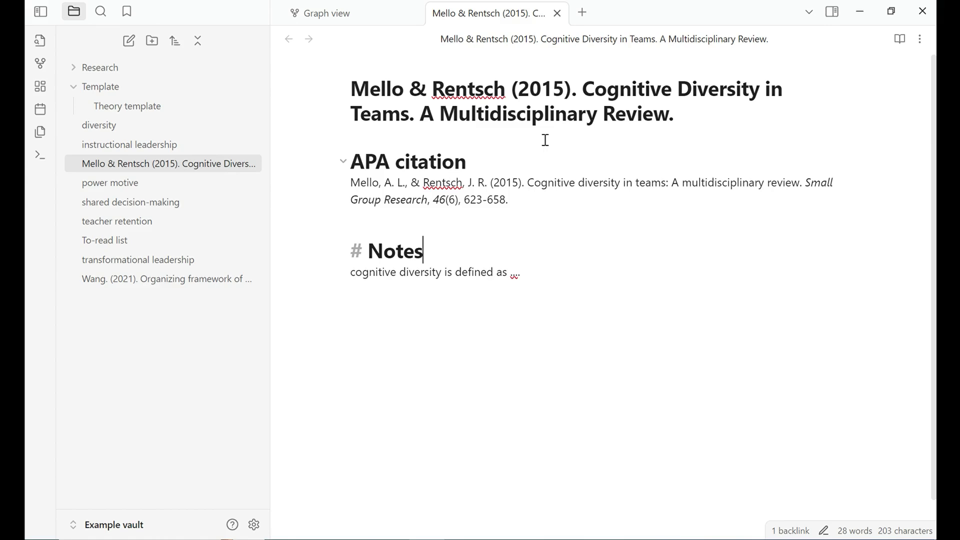
# Open the empty To-read list note in a new tab beside the Mello & Rentsch note
pyautogui.click(664, 458)
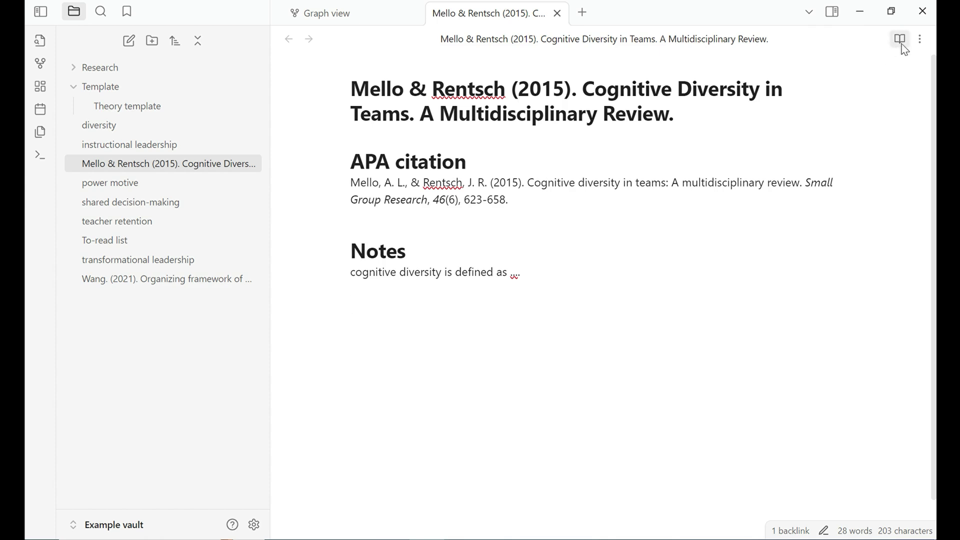
pyautogui.press('Up')
pyautogui.press('Up')
pyautogui.press('Up')
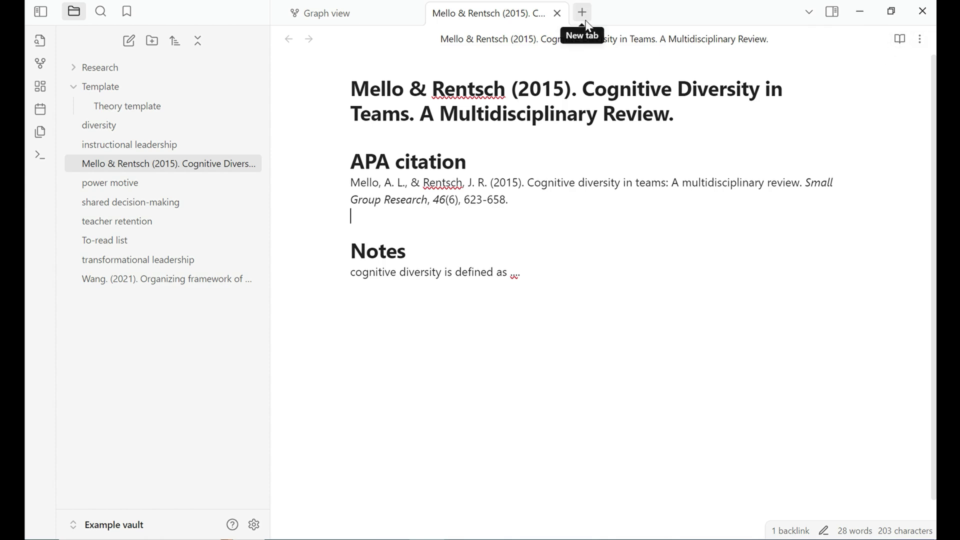
pyautogui.keyDown('ctrl'); pyautogui.click(200, 240); pyautogui.keyUp('ctrl')
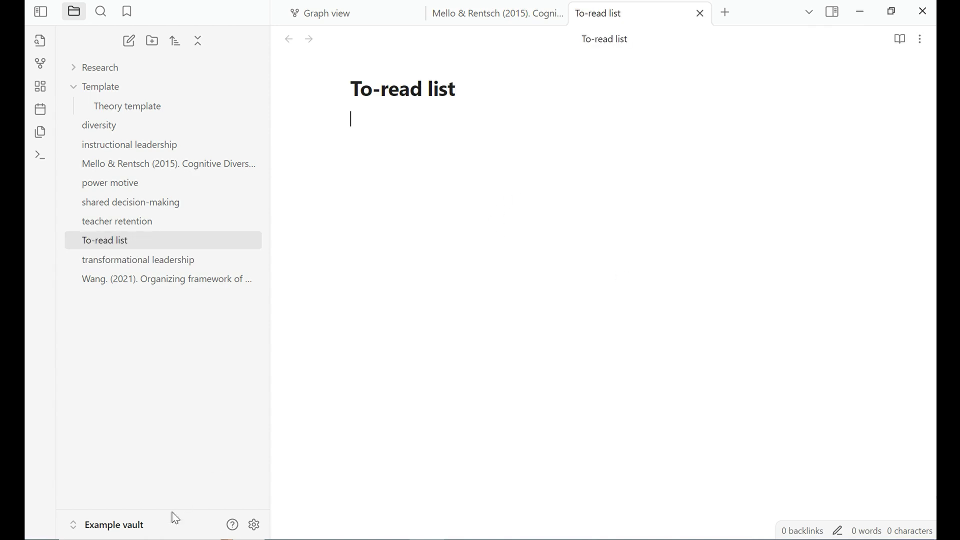
# Find Dataview by searching 'data' in the community plugin browser and install it
pyautogui.click(258, 528)
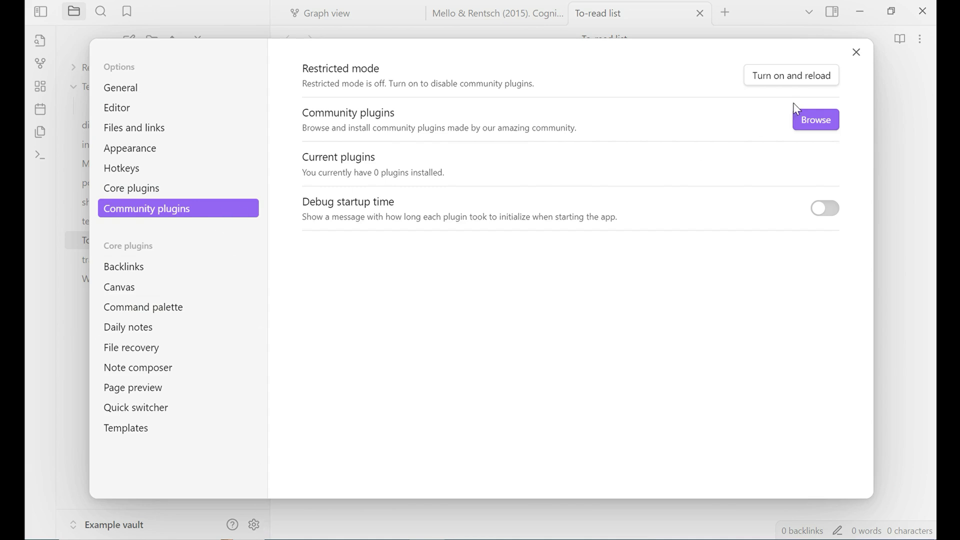
pyautogui.click(820, 129)
pyautogui.write('data')
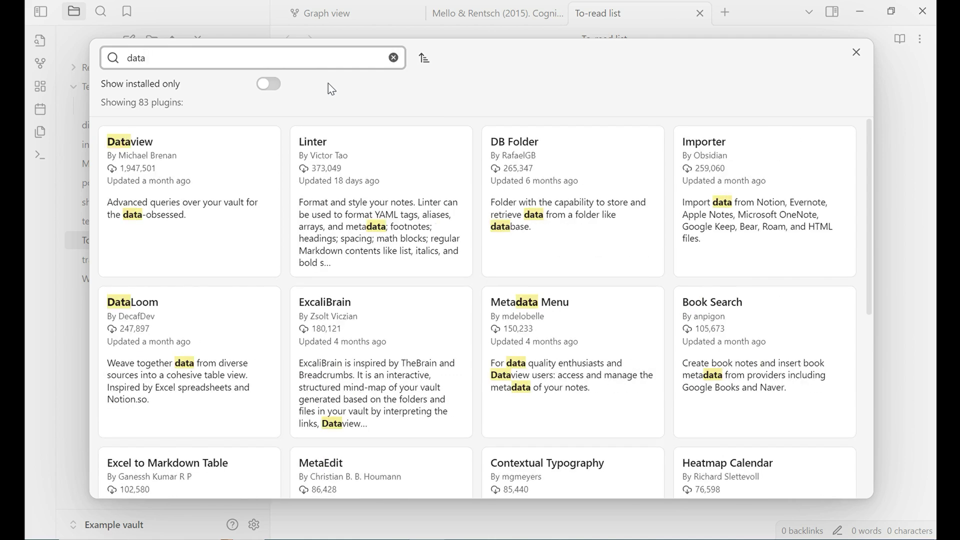
pyautogui.click(144, 187)
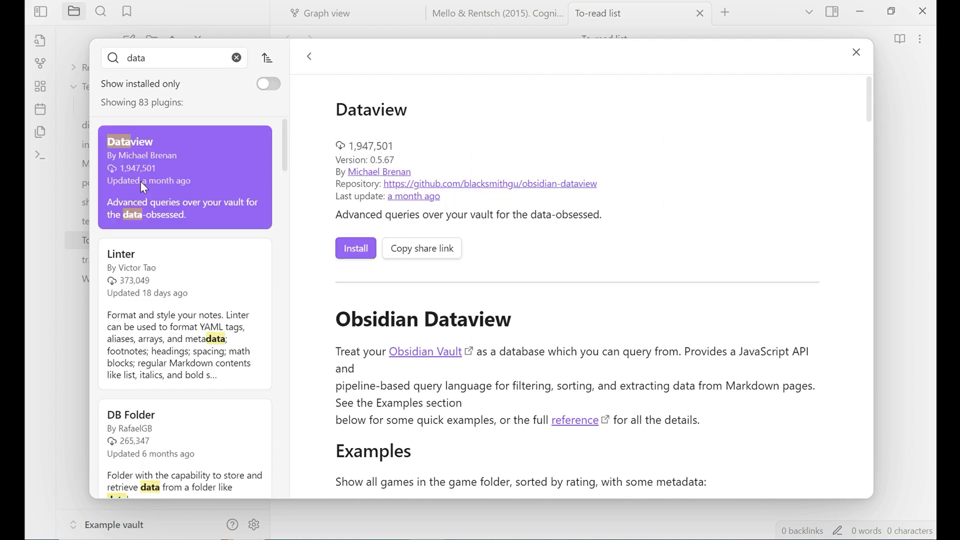
pyautogui.click(356, 253)
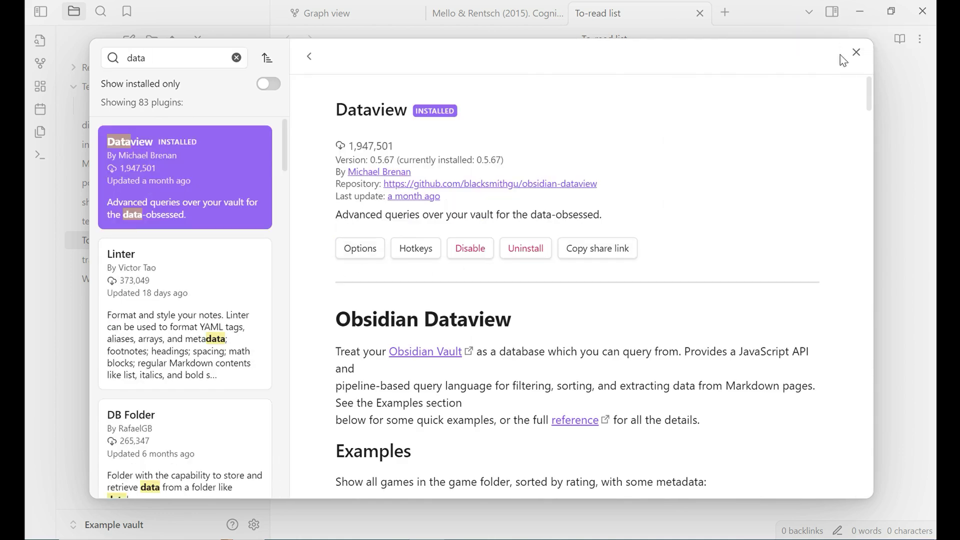
pyautogui.click(857, 51)
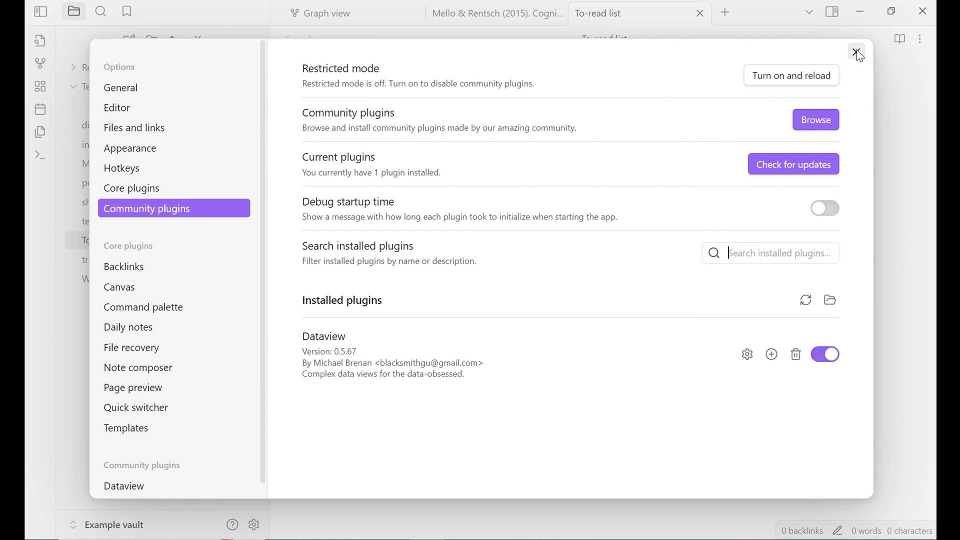
# Close Settings and switch to the Mello & Rentsch note tab
pyautogui.click(855, 52)
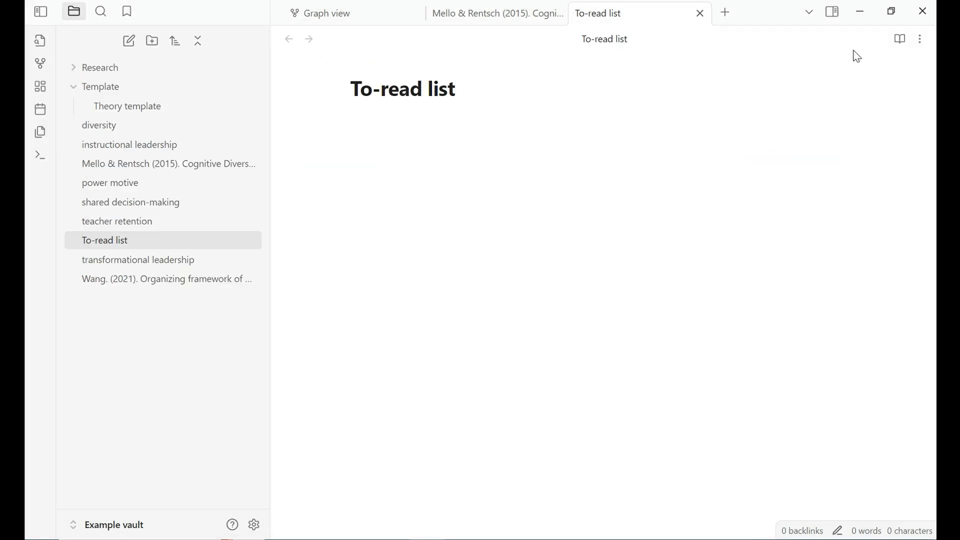
pyautogui.click(499, 15)
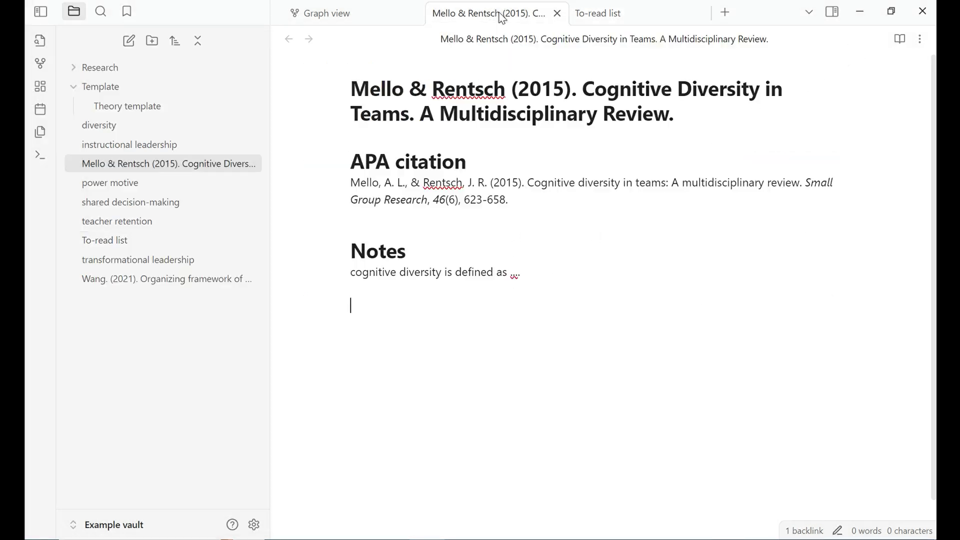
pyautogui.hotkey('ctrl', 'Tab')
pyautogui.click(489, 15)
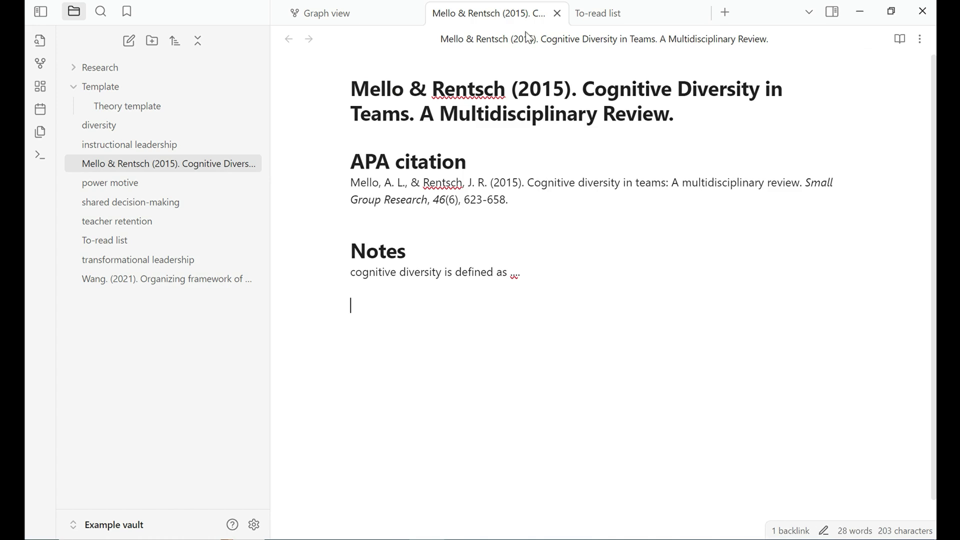
# Add a tags file property with the value #ToRead to the note
pyautogui.click(920, 40)
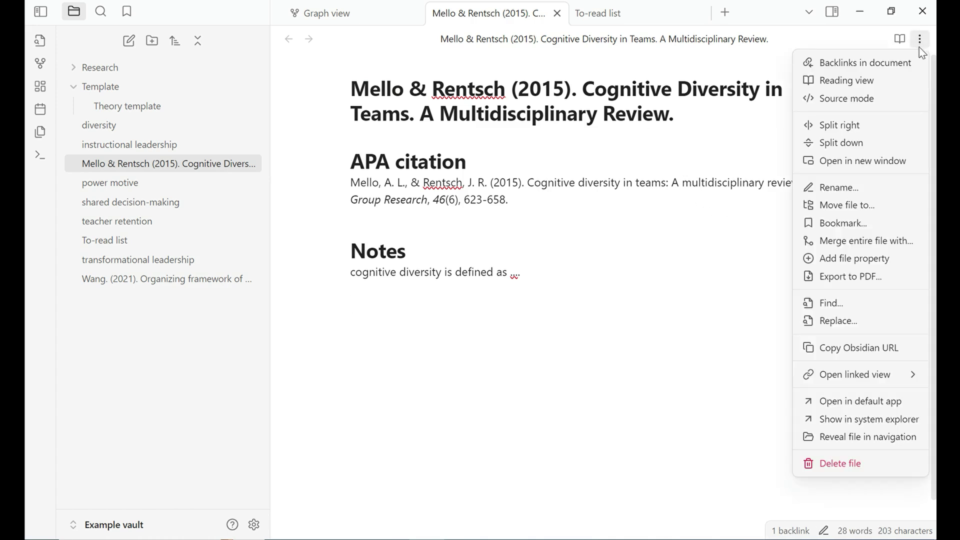
pyautogui.click(863, 266)
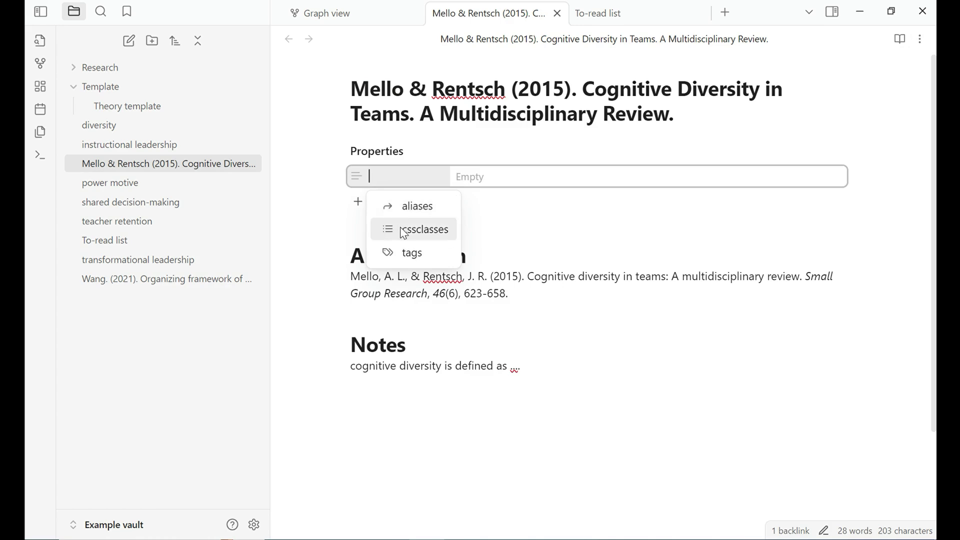
pyautogui.click(412, 253)
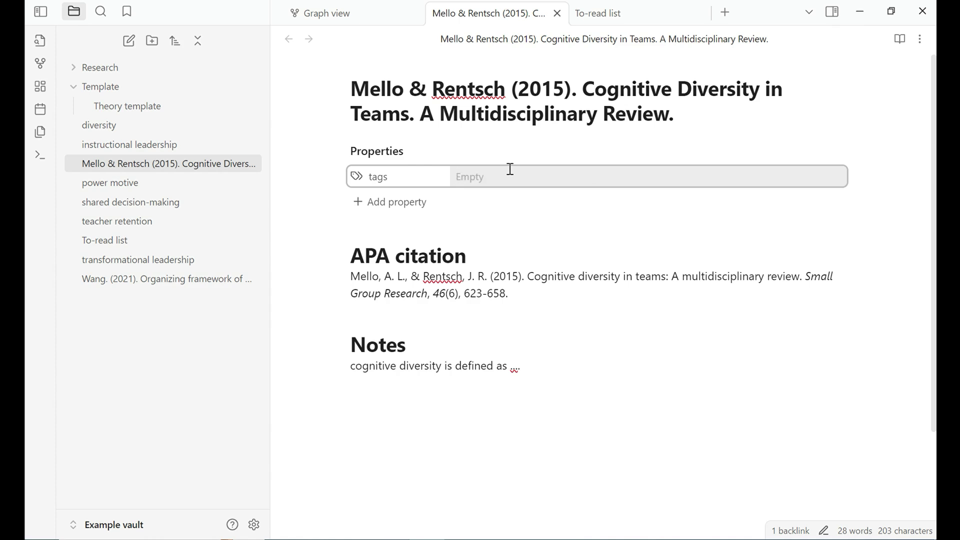
pyautogui.write('#ToRead')
pyautogui.click(516, 148)
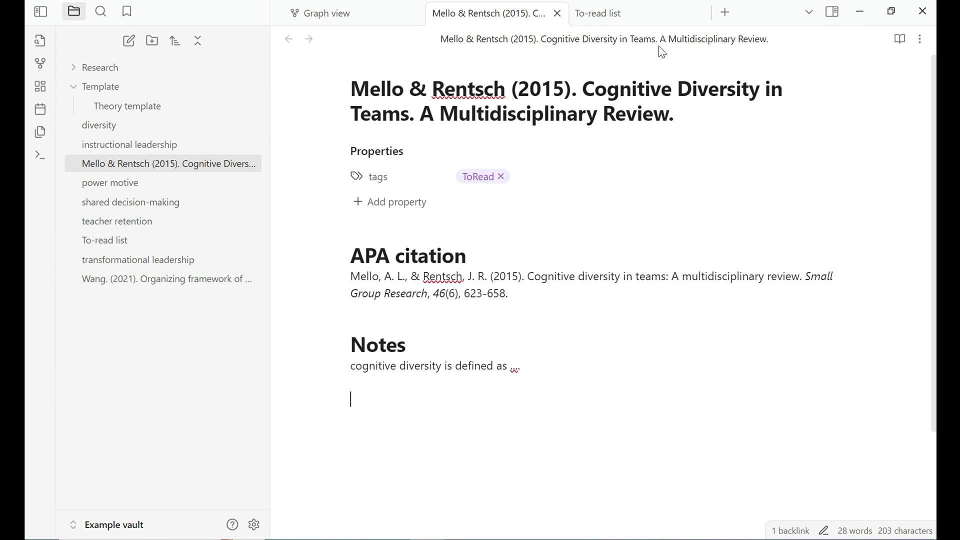
# In the To-read list note, insert an empty code block
pyautogui.click(653, 19)
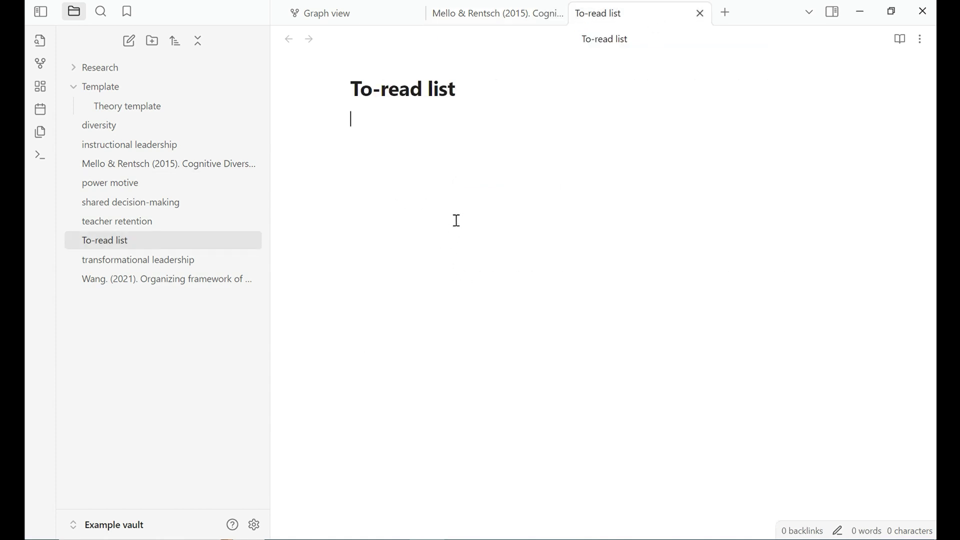
pyautogui.rightClick(377, 124)
pyautogui.moveTo(428, 219)
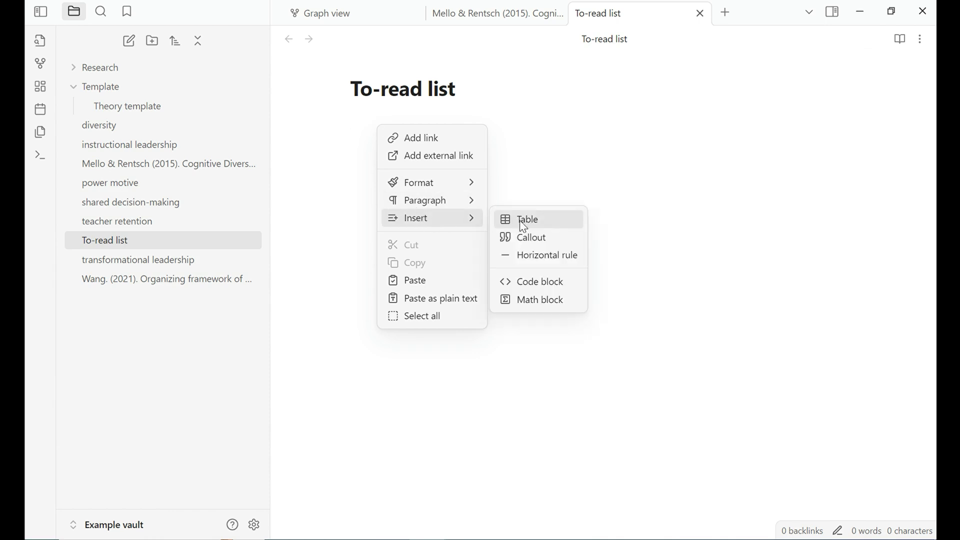
pyautogui.click(564, 282)
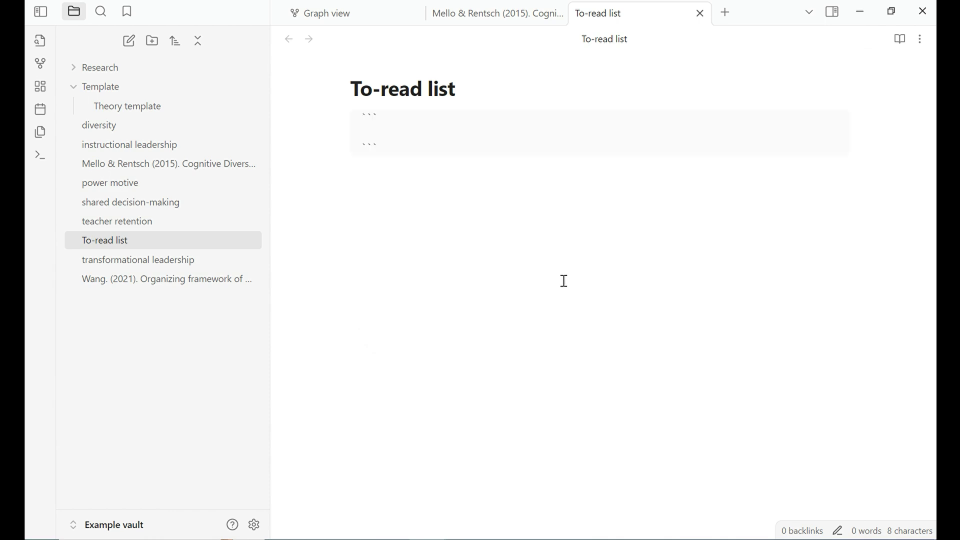
# Write a 'dataview list from #ToRead' query and render it in reading view
pyautogui.click(456, 114)
pyautogui.write('dataview ')
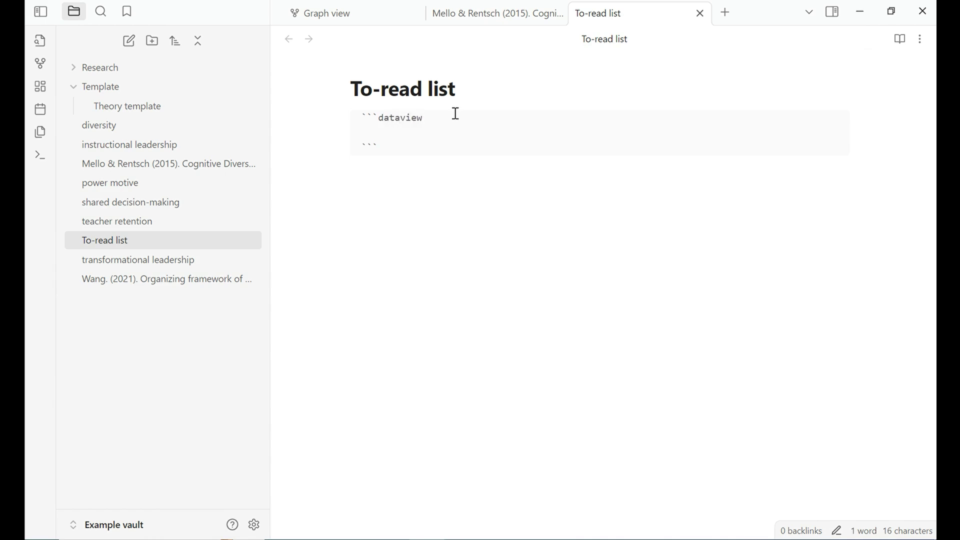
pyautogui.write('list ')
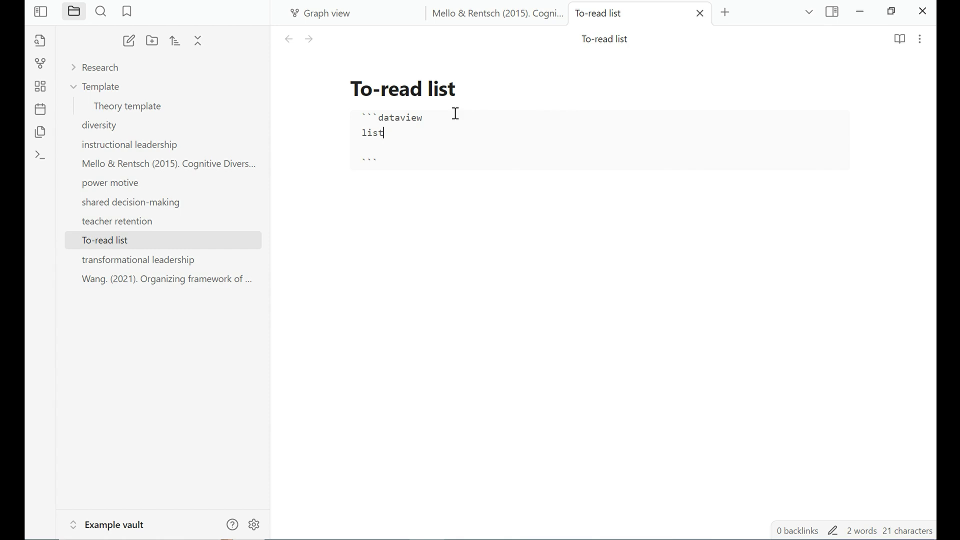
pyautogui.write('from #')
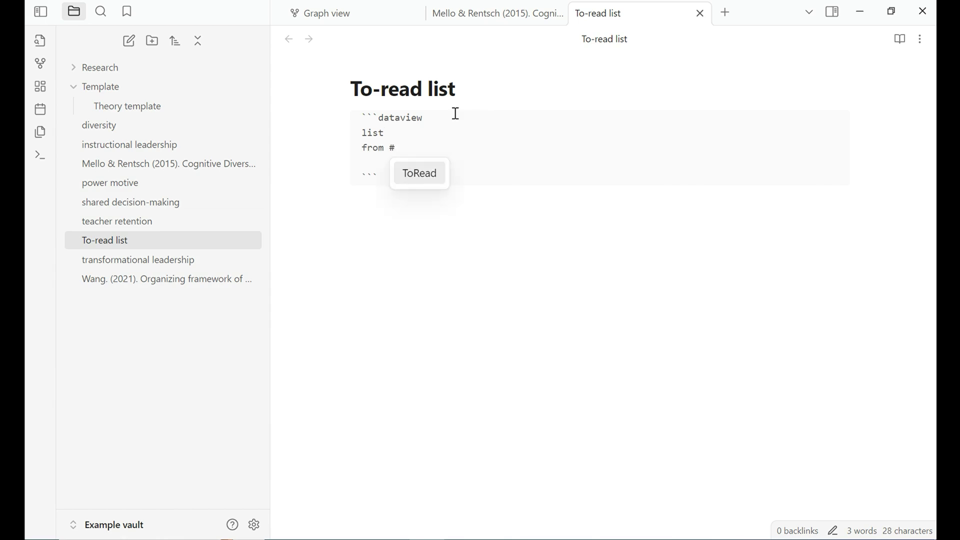
pyautogui.press('Return')
pyautogui.press('BackSpace')
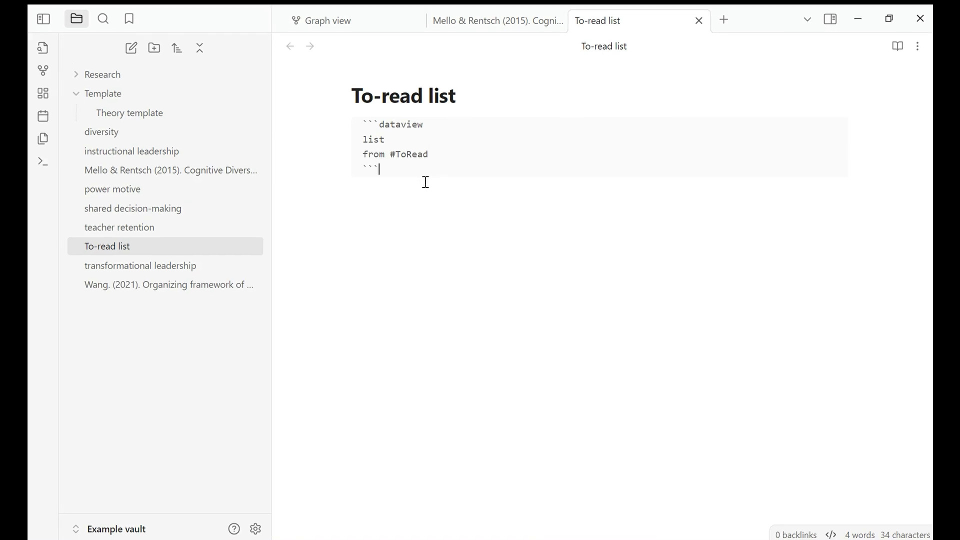
pyautogui.click(424, 168)
pyautogui.click(903, 53)
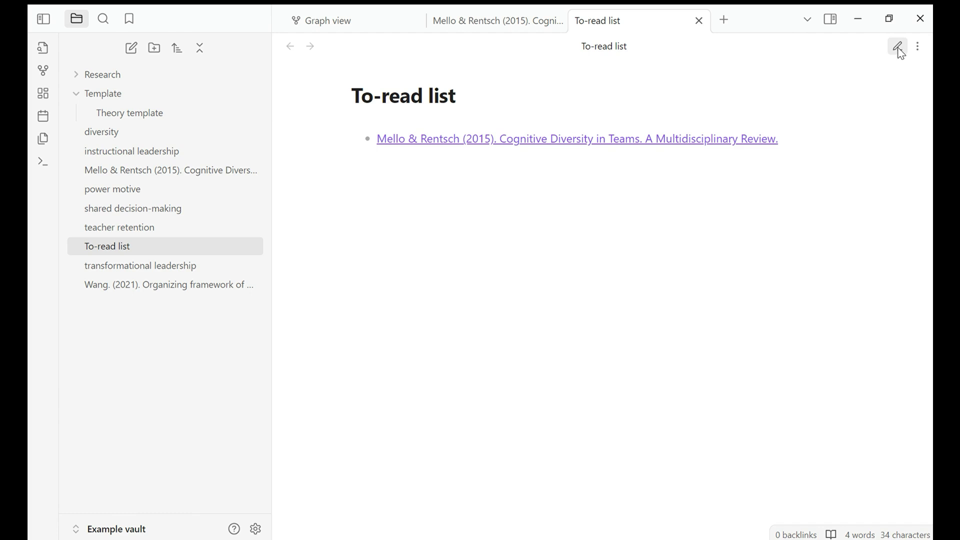
pyautogui.moveTo(451, 149)
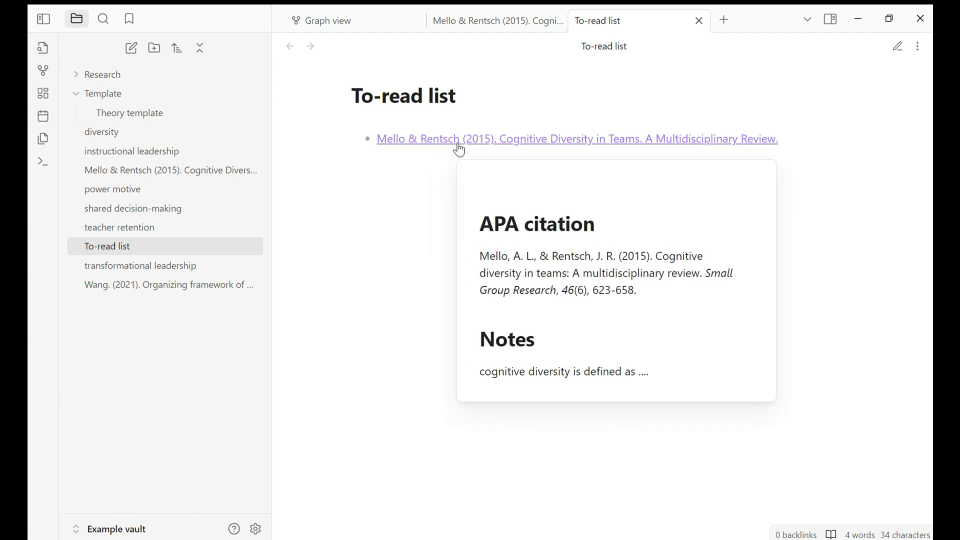
# Give the Wang (2021) note a tags property set to ToRead
pyautogui.click(213, 292)
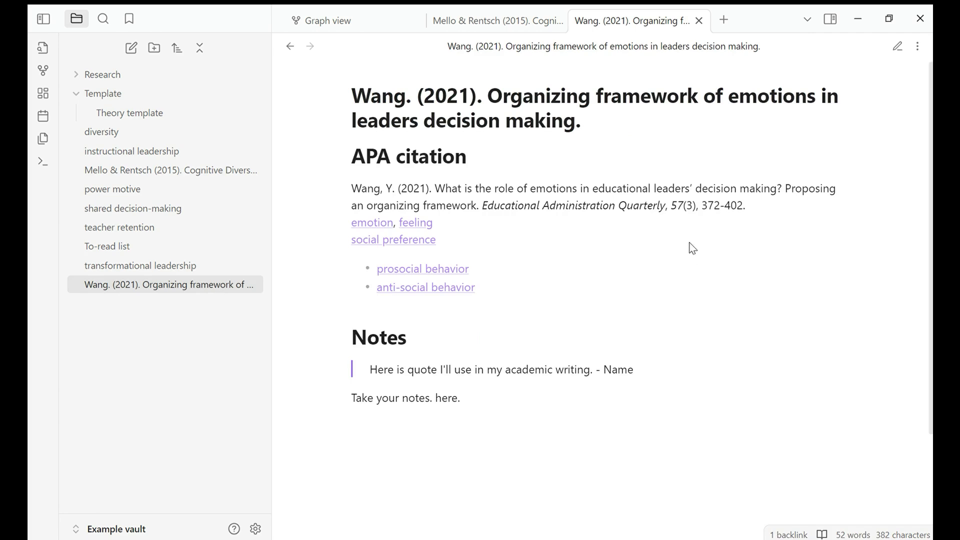
pyautogui.click(918, 46)
pyautogui.click(866, 250)
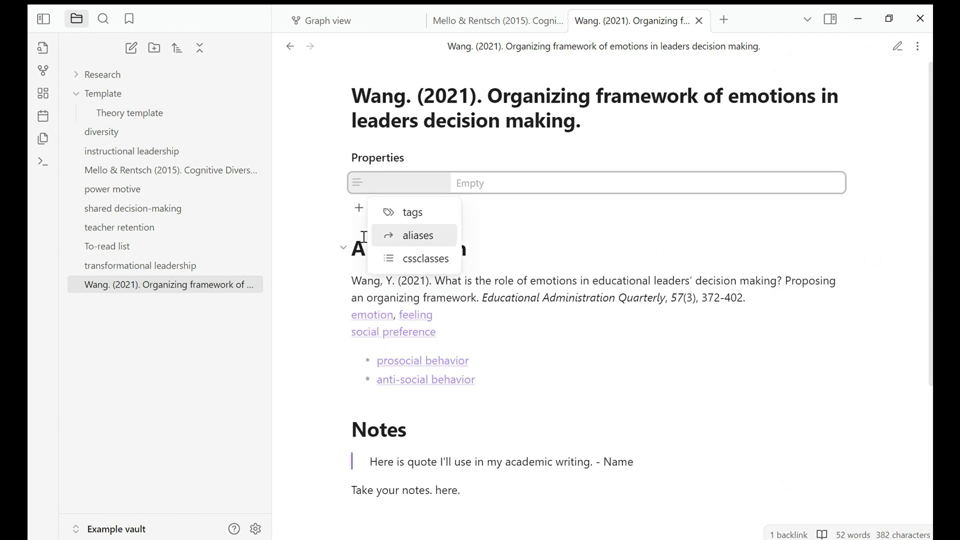
pyautogui.click(392, 213)
pyautogui.click(502, 212)
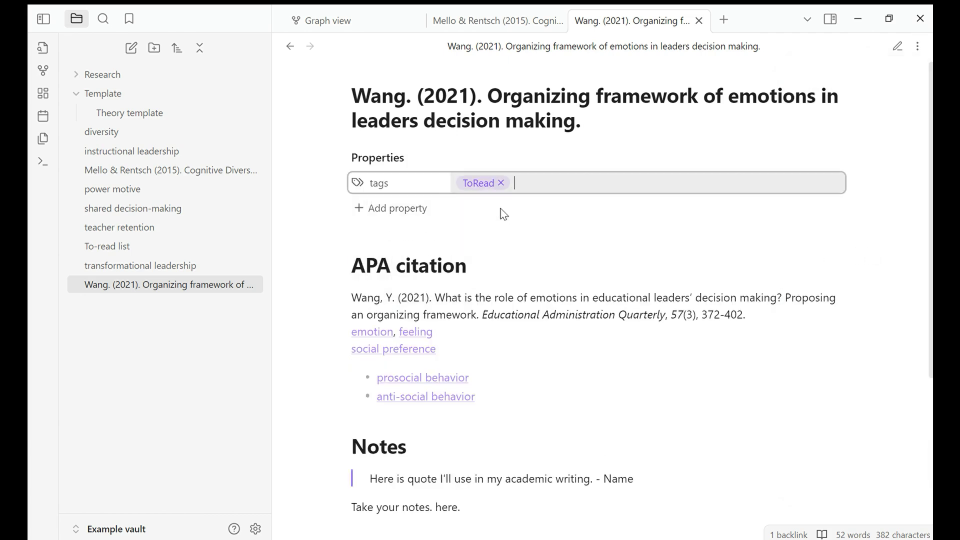
# Reopen the To-read list in a new tab and view it in reading mode
pyautogui.hotkey('ctrl', 't')
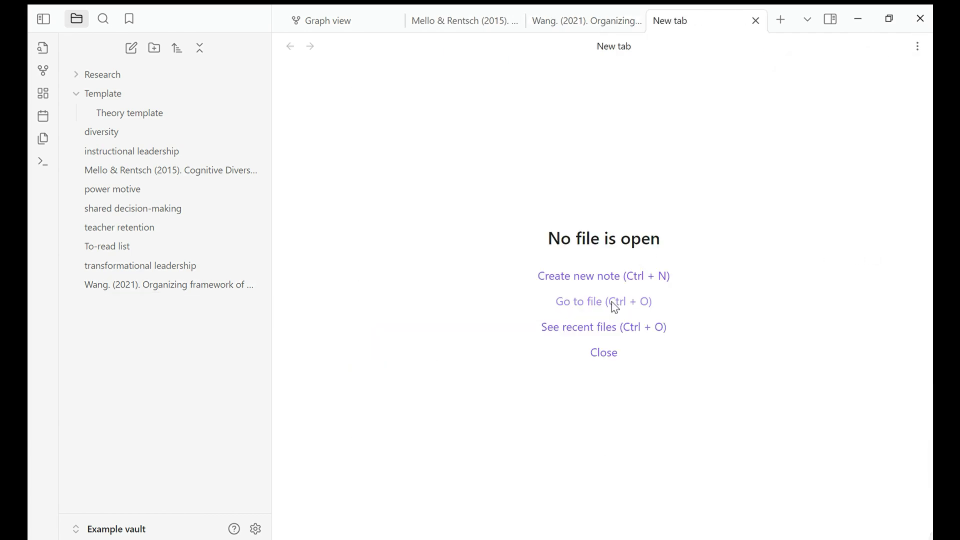
pyautogui.click(616, 302)
pyautogui.write('to')
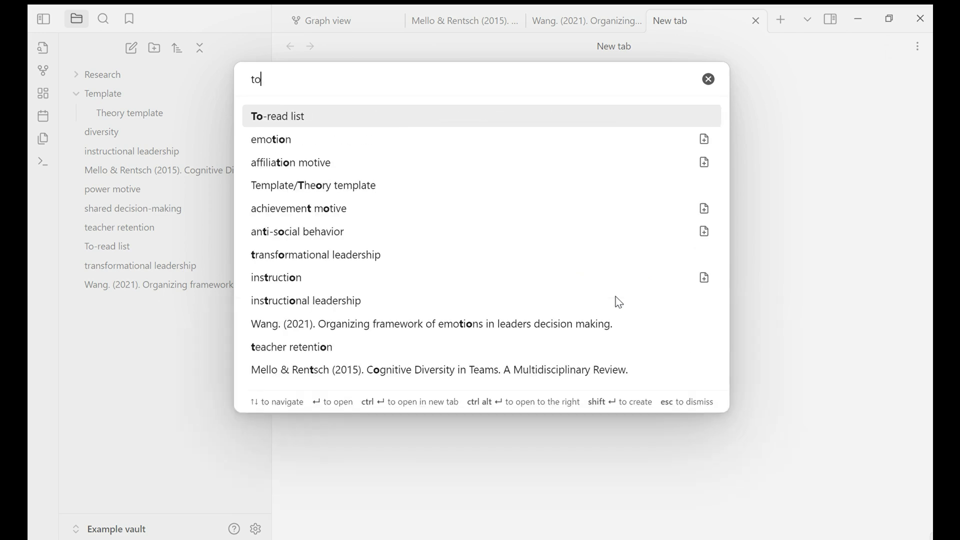
pyautogui.click(562, 120)
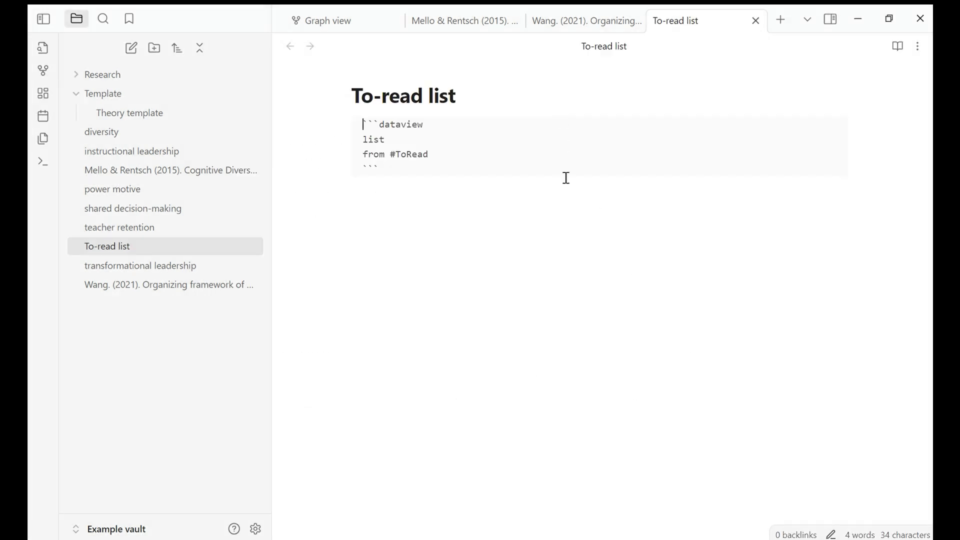
pyautogui.click(898, 46)
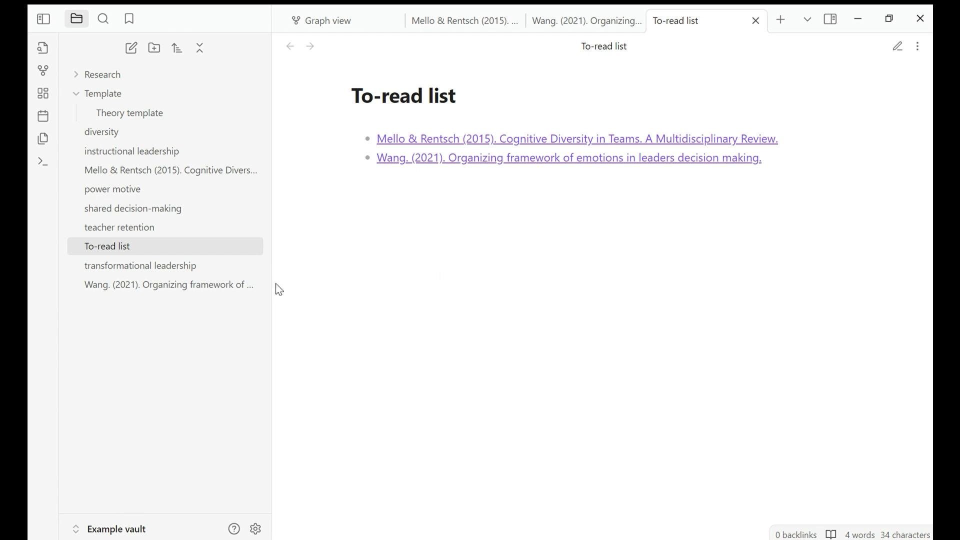
# Give the shared decision-making note a tags property set to ToRead
pyautogui.click(187, 216)
pyautogui.click(917, 46)
pyautogui.click(875, 253)
pyautogui.press('Return')
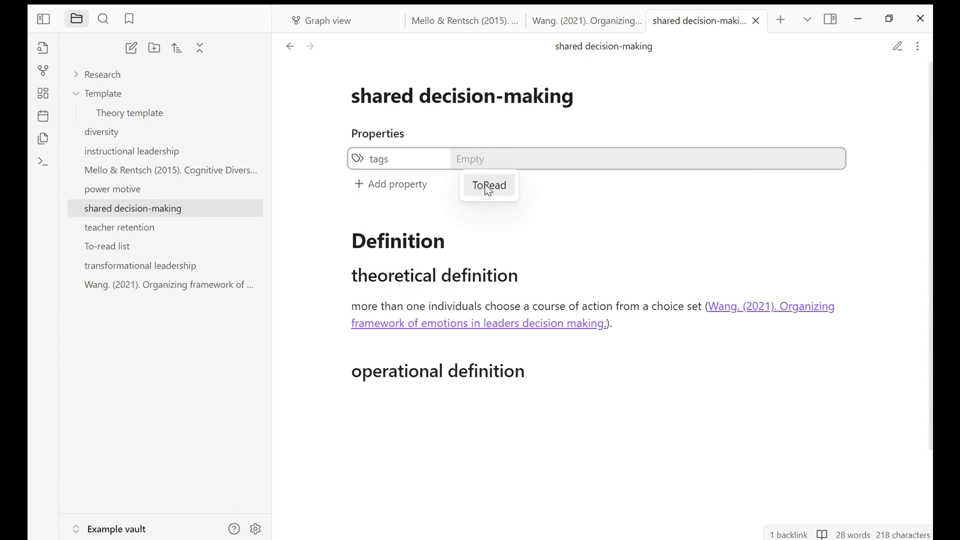
pyautogui.click(489, 187)
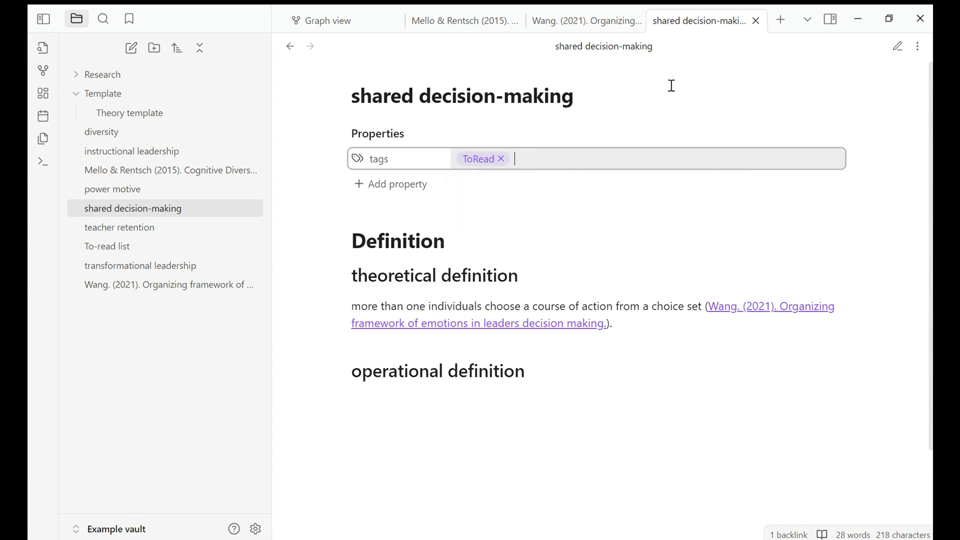
# Drag the To-read list into a new tab and render it in reading view
pyautogui.click(782, 20)
pyautogui.moveTo(127, 246); pyautogui.dragTo(594, 200)
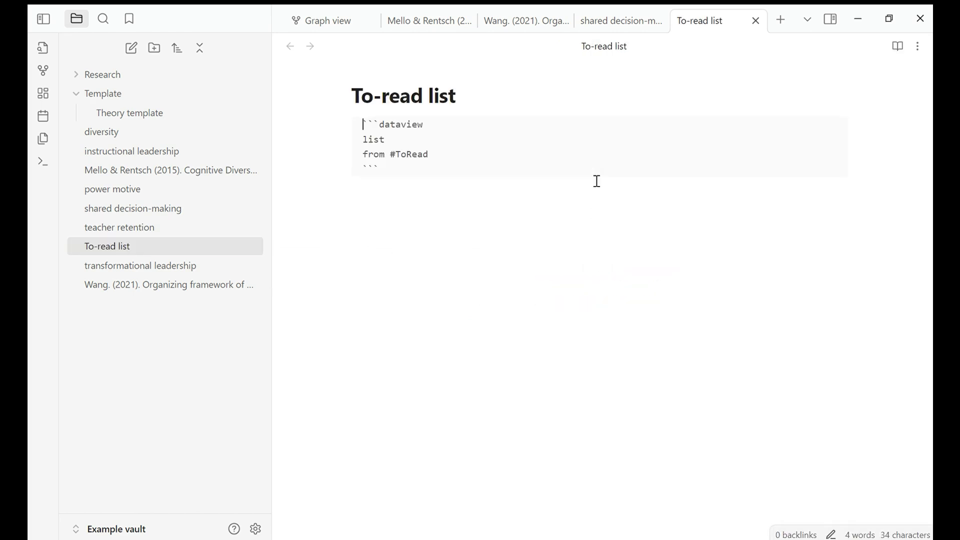
pyautogui.click(898, 48)
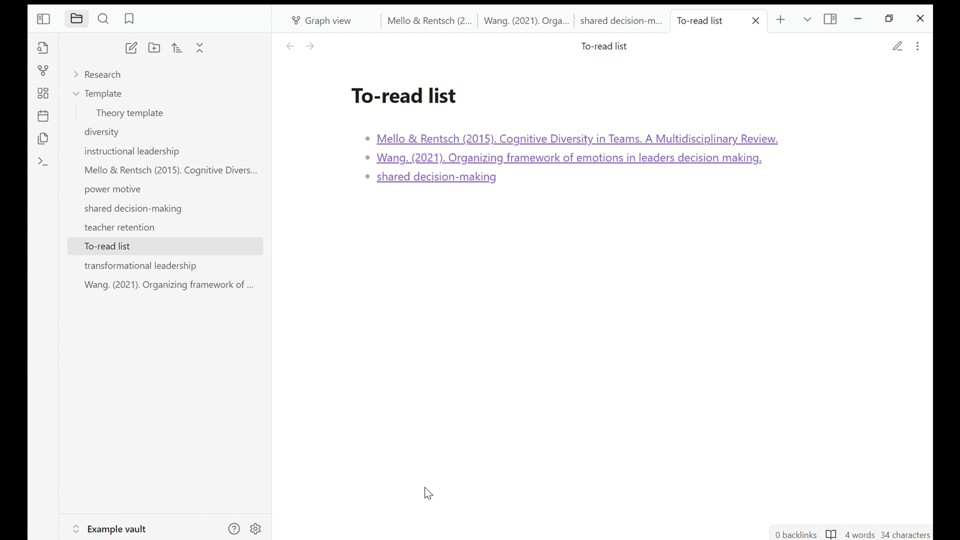
# Bring up the My 2nd brain vault window showing the Glossary table of terms and definitions
pyautogui.moveTo(460, 539)
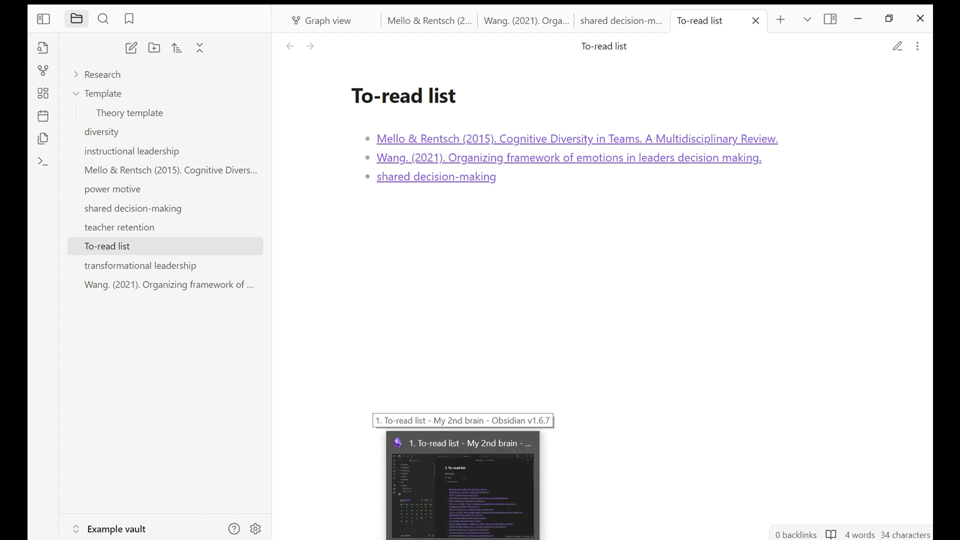
pyautogui.click(460, 483)
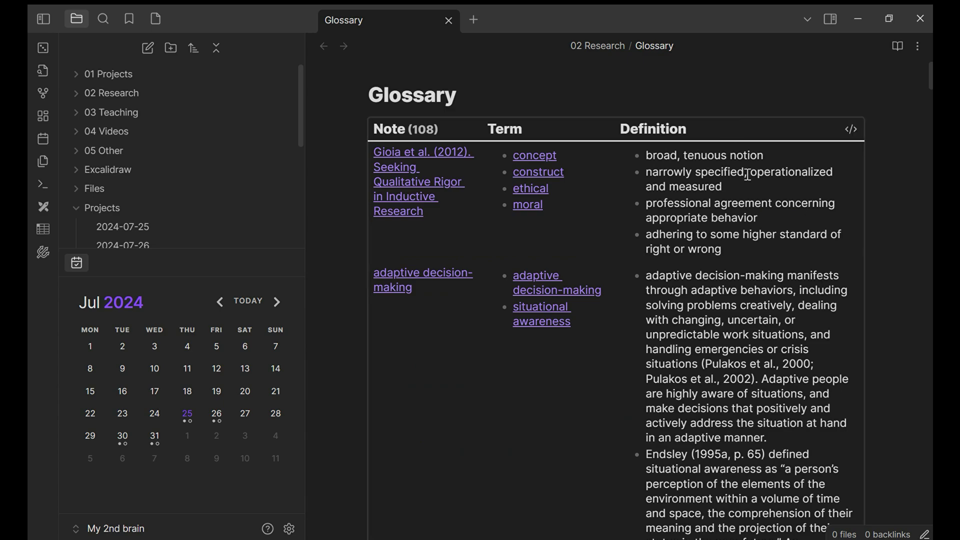
pyautogui.scroll(-10, 838, 136)
pyautogui.scroll(10, 835, 278)
# Open the Gioia et al. (2012) note and examine its Term:: and Definition:: lines
pyautogui.click(420, 162)
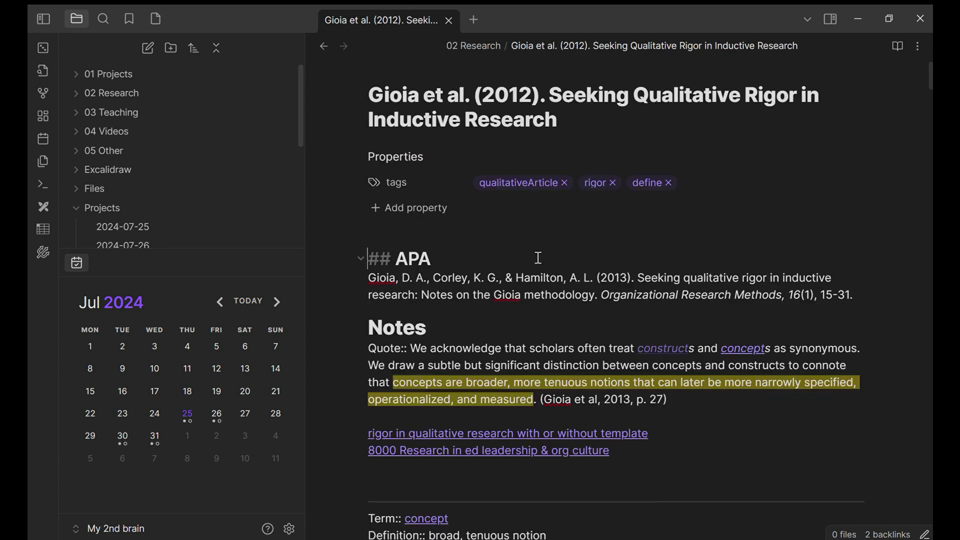
pyautogui.scroll(-5, 538, 257)
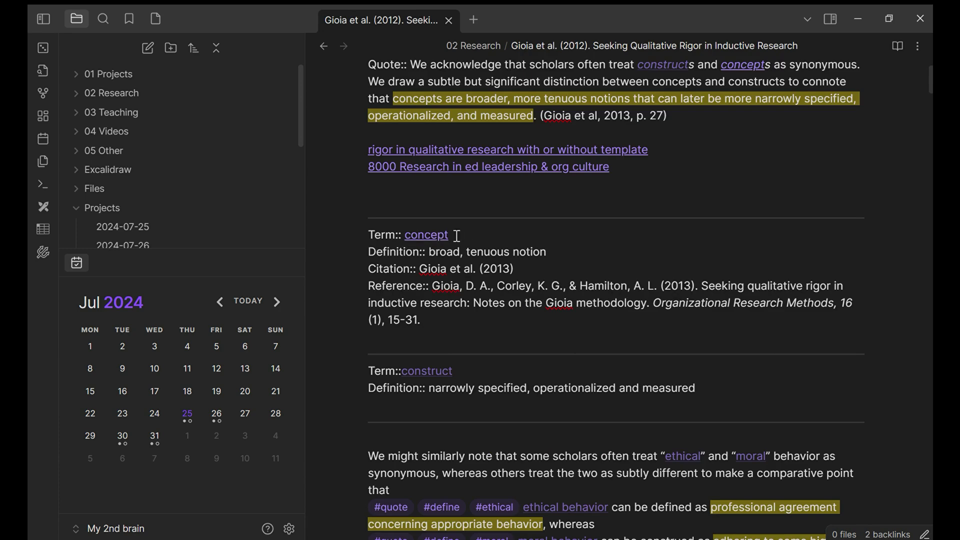
pyautogui.moveTo(452, 236); pyautogui.dragTo(409, 243)
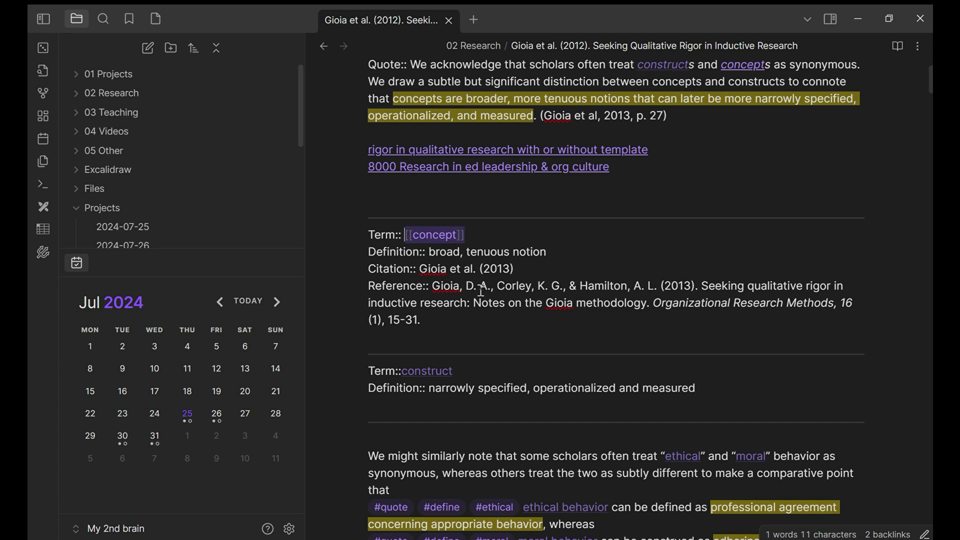
pyautogui.click(480, 289)
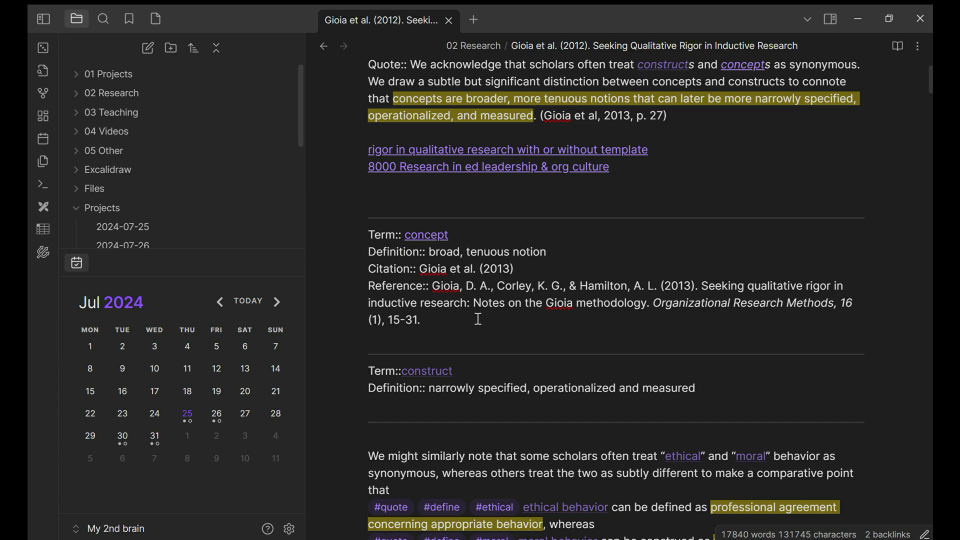
pyautogui.click(399, 371)
# Go back to the Glossary note and scroll through its table
pyautogui.click(324, 49)
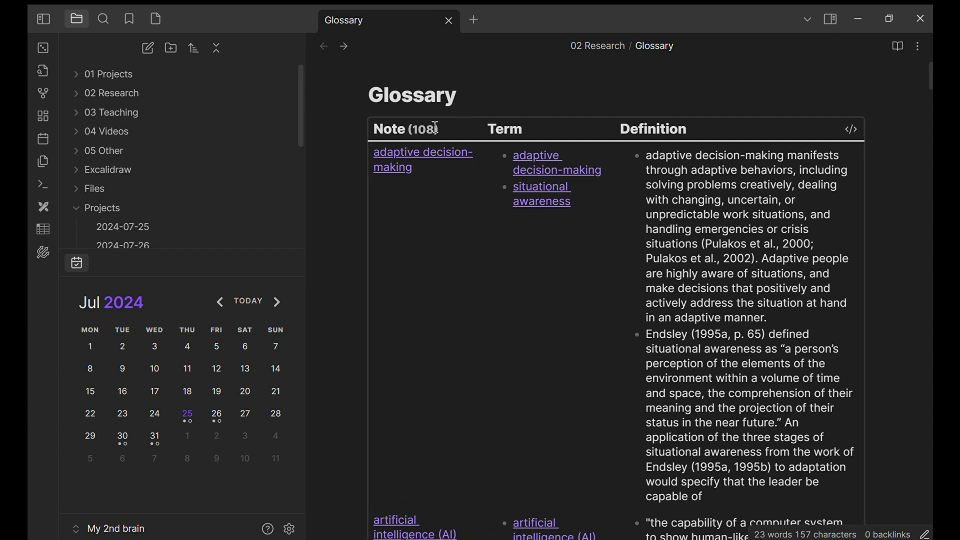
pyautogui.scroll(-1, 428, 425)
pyautogui.scroll(-3, 429, 433)
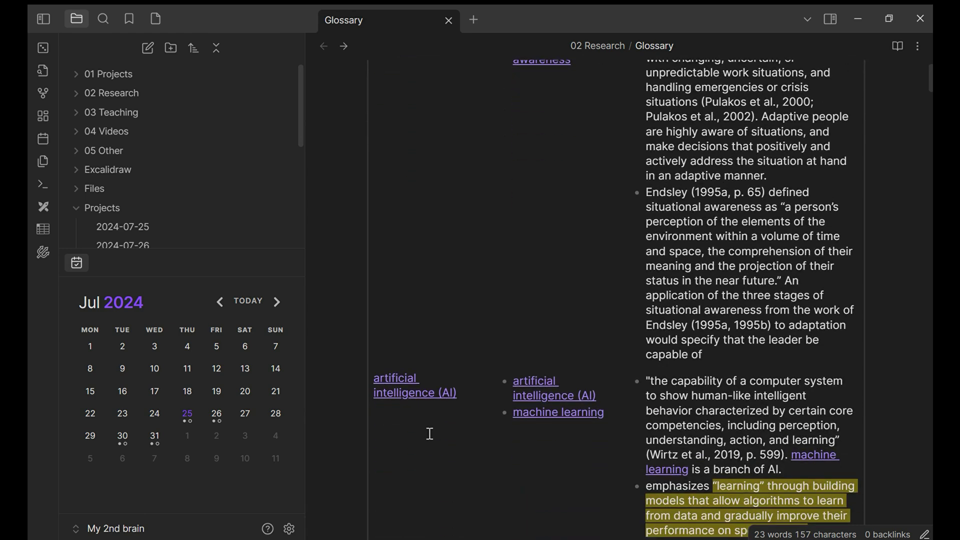
pyautogui.moveTo(422, 399)
pyautogui.scroll(3, 422, 396)
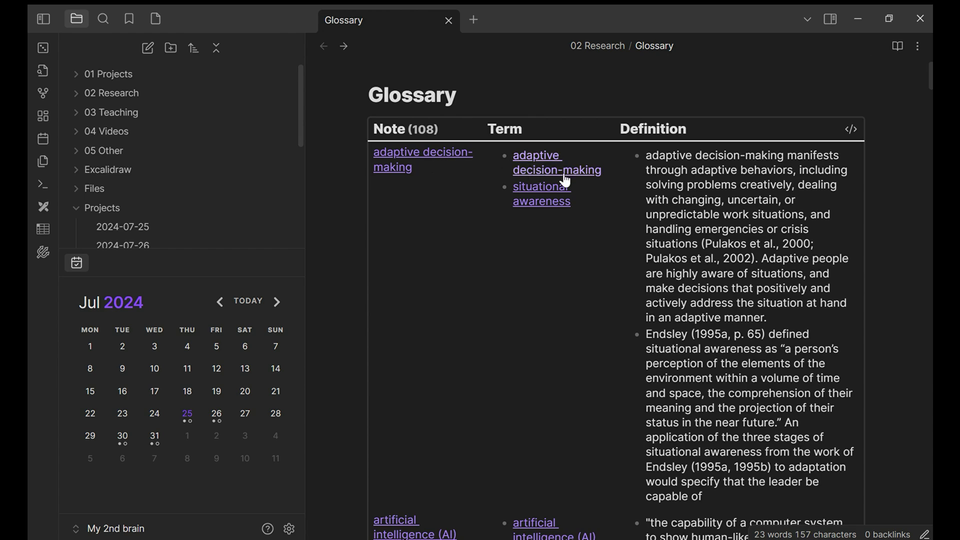
# Select the two adaptive decision-making definitions, including the Endsley (1995a) quote
pyautogui.moveTo(572, 176)
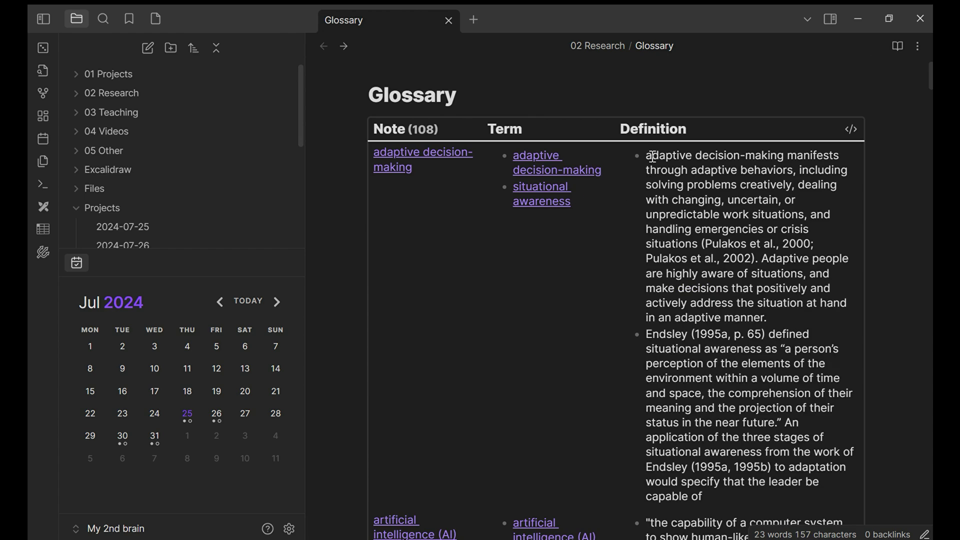
pyautogui.moveTo(650, 156); pyautogui.dragTo(774, 320)
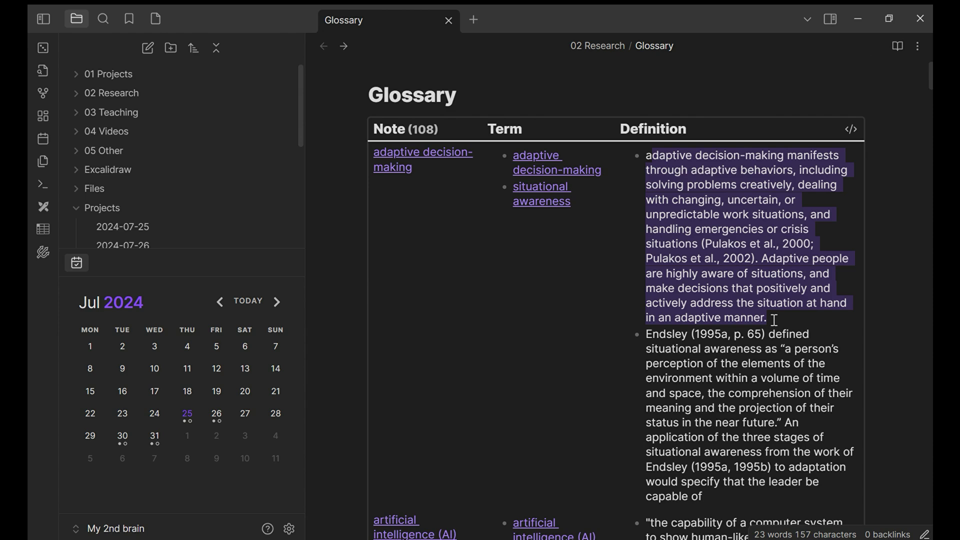
pyautogui.moveTo(679, 348); pyautogui.dragTo(694, 438)
pyautogui.moveTo(704, 497); pyautogui.dragTo(646, 333)
# Preview and open the adaptive decision-making note, scrolling down to its Term:: and Definition:: entries
pyautogui.click(691, 245)
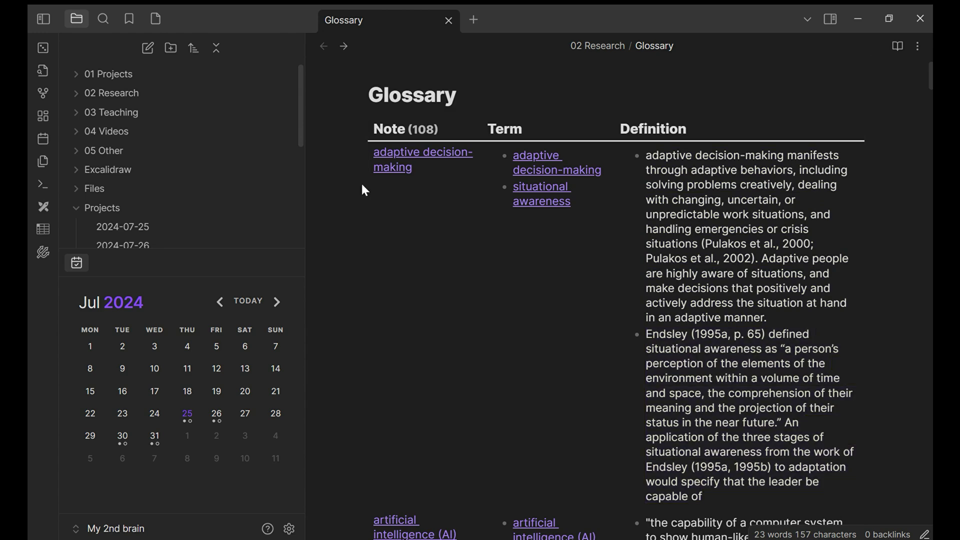
pyautogui.moveTo(392, 179)
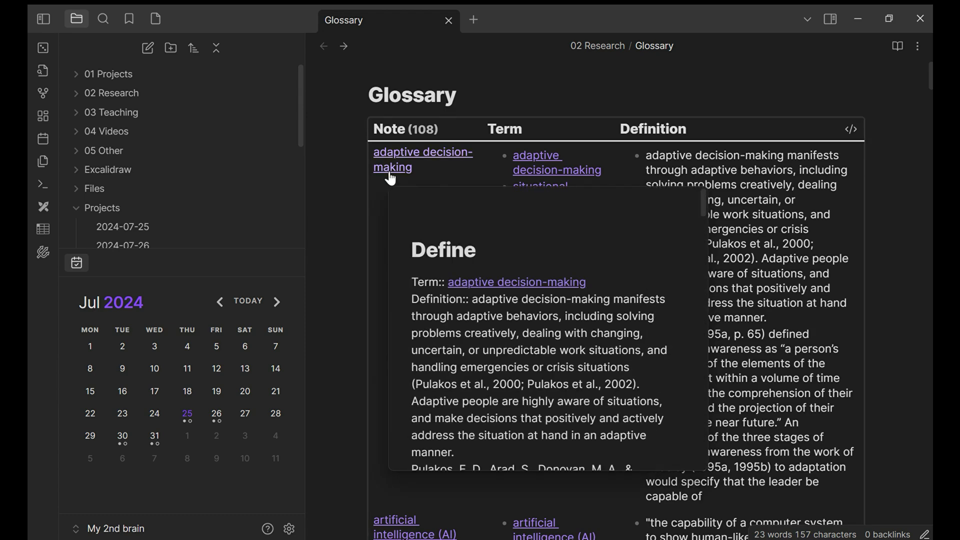
pyautogui.click(391, 173)
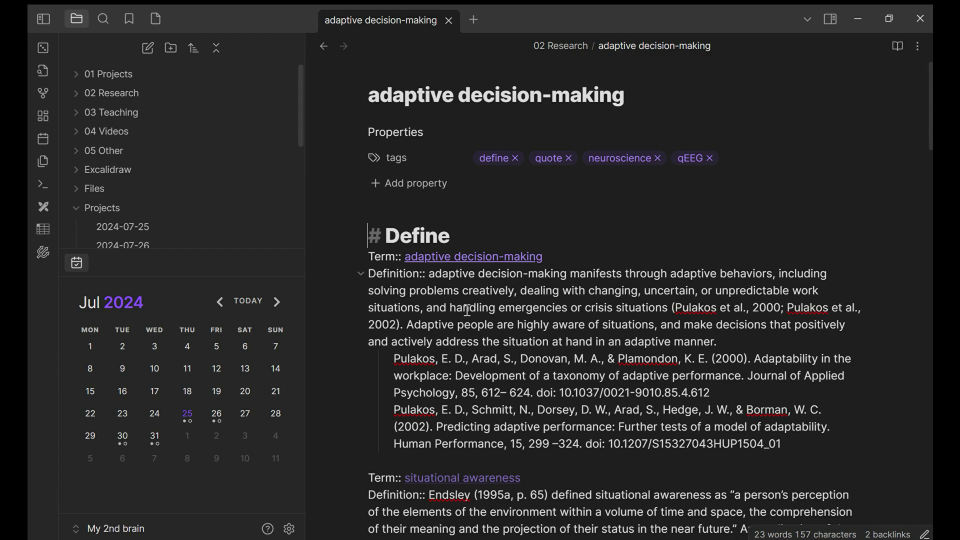
pyautogui.scroll(-2, 472, 450)
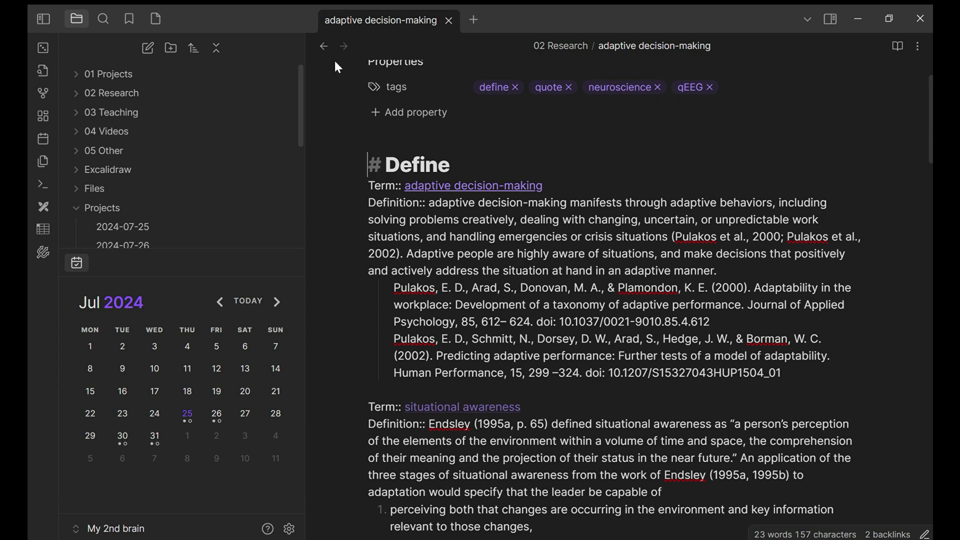
# Back in the Glossary, inspect its define-tagged Dataview TABLE source, then view the rendered table in reading view
pyautogui.click(324, 46)
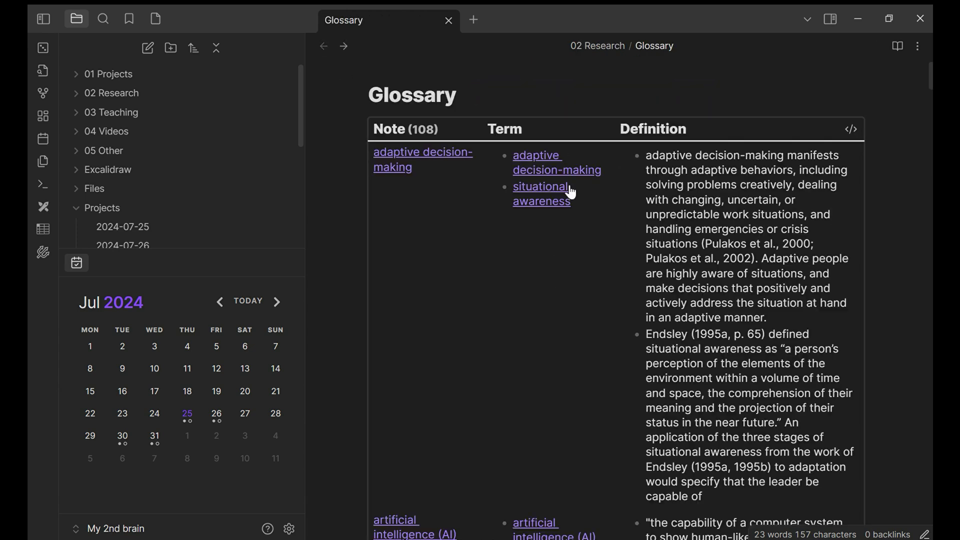
pyautogui.click(851, 130)
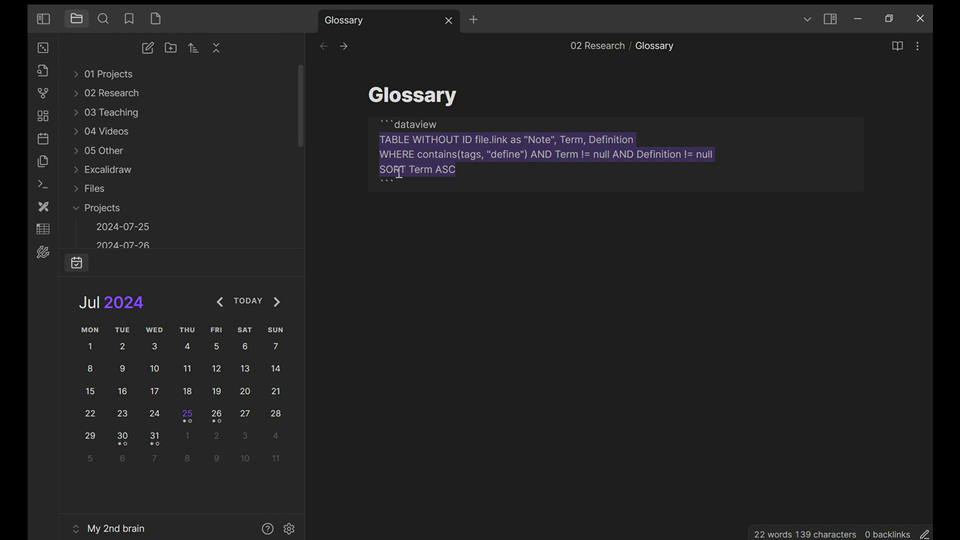
pyautogui.click(571, 138)
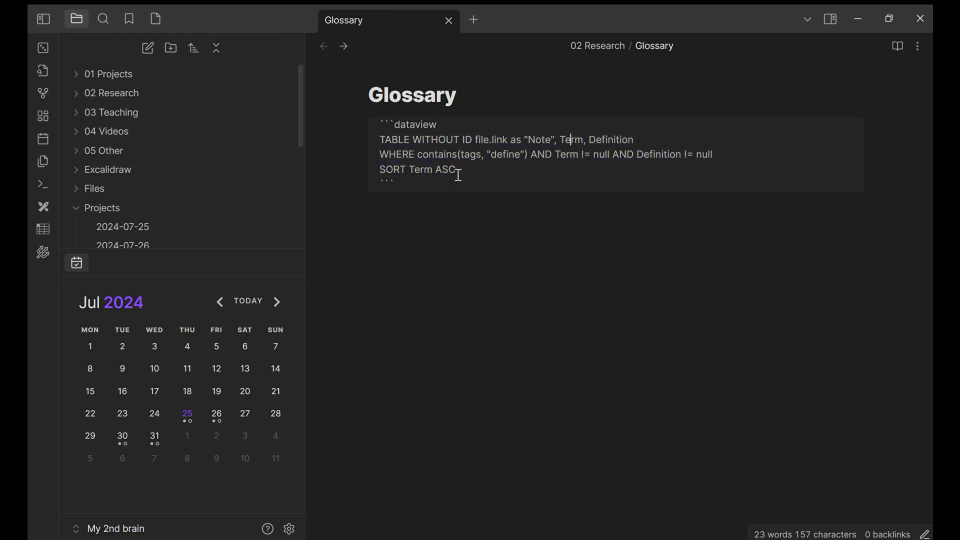
pyautogui.hotkey('ctrl', 'e')
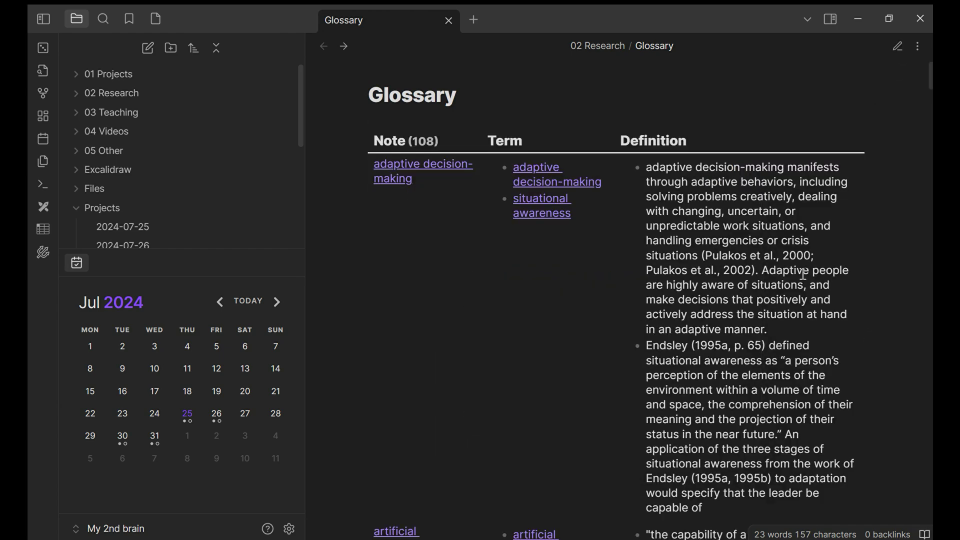
# Open the adaptive decision-making note from the Glossary table
pyautogui.click(380, 171)
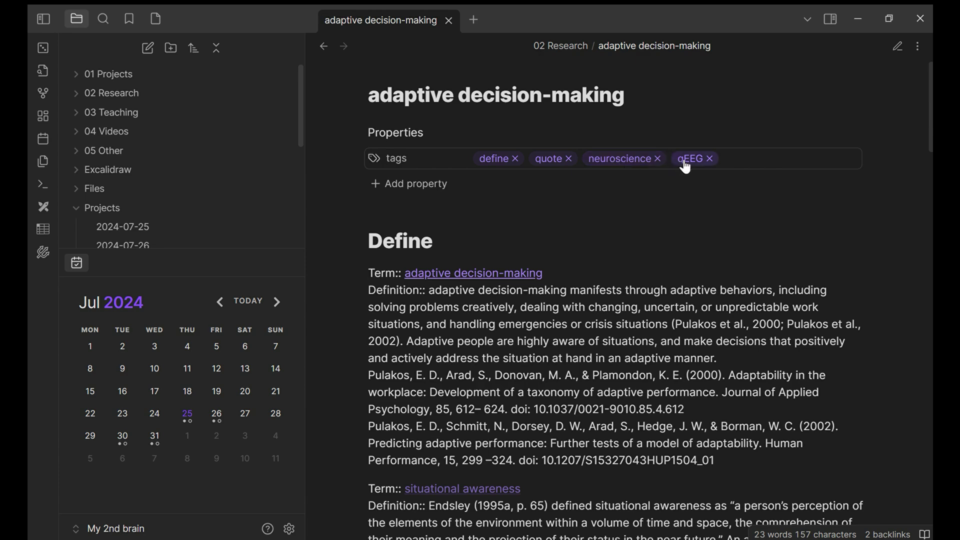
# In a new tab, open 01 Projects/Quotebook by searching 'quote' in the quick switcher
pyautogui.click(482, 28)
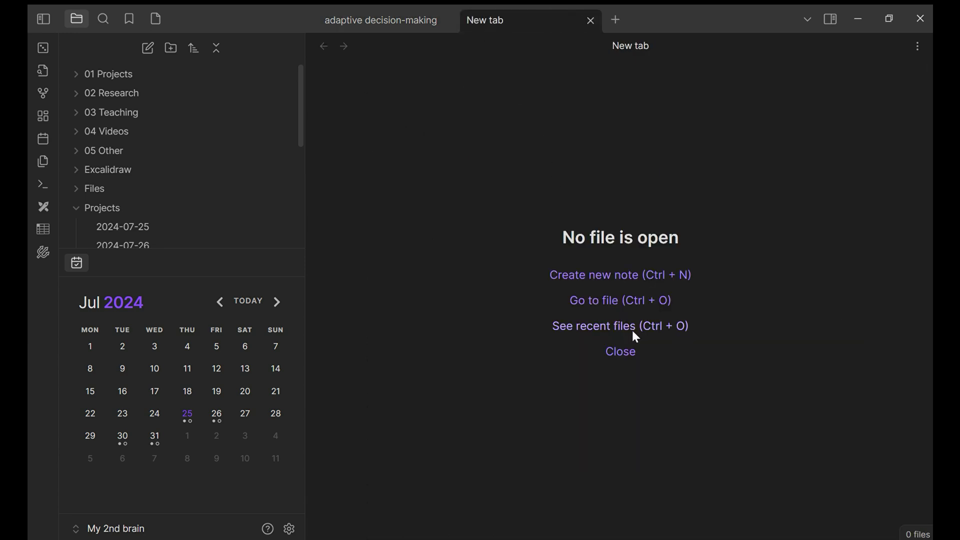
pyautogui.click(646, 302)
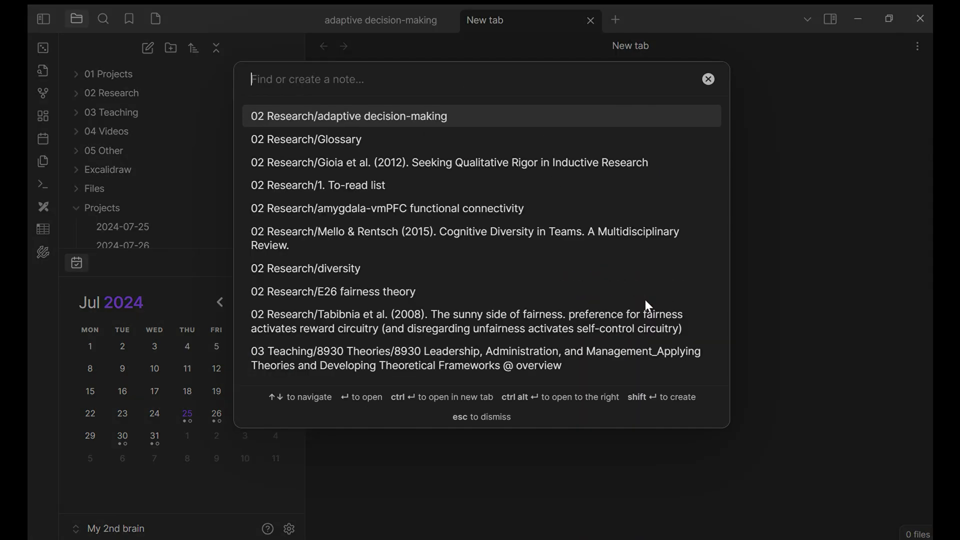
pyautogui.write('quote')
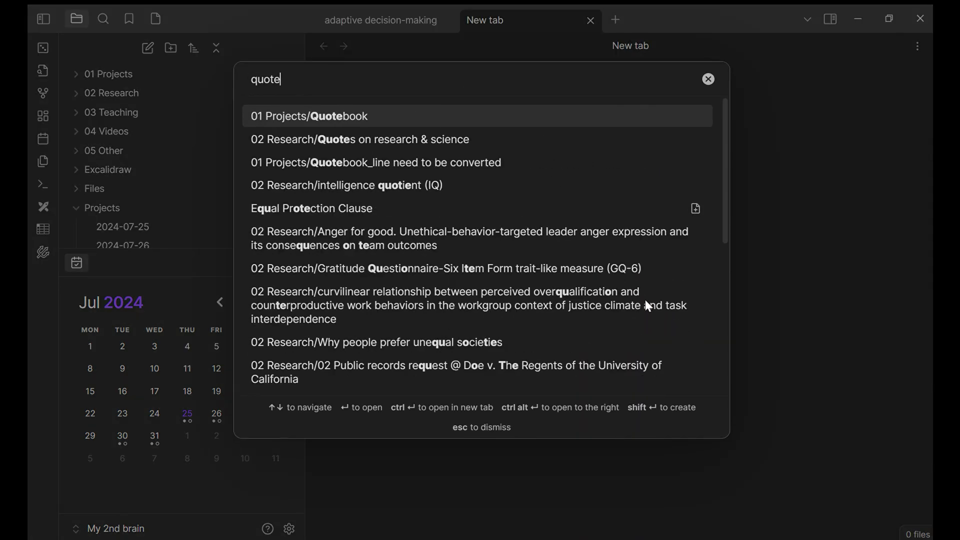
pyautogui.press('Return')
pyautogui.moveTo(450, 220)
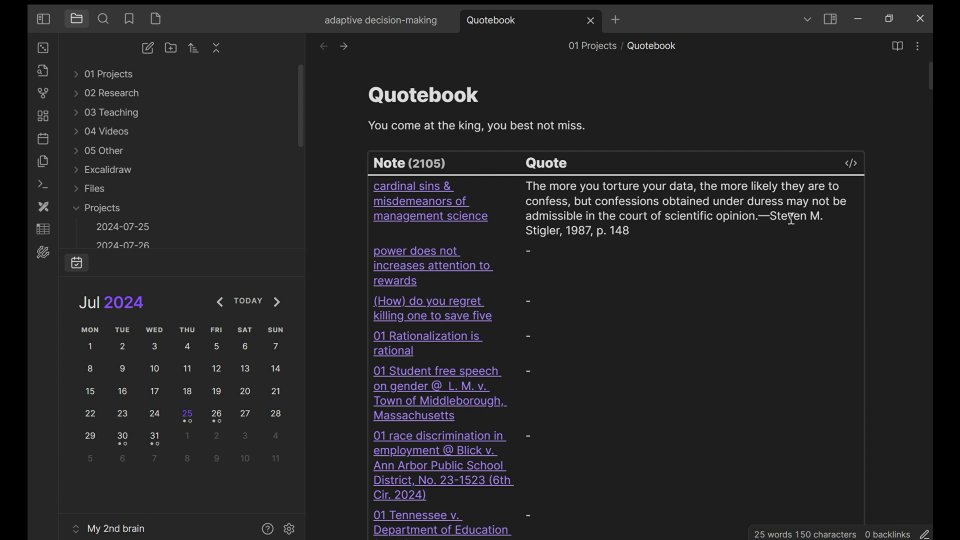
# Open the cardinal sins & misdemeanors of management science note and scroll through its quote callout
pyautogui.click(409, 209)
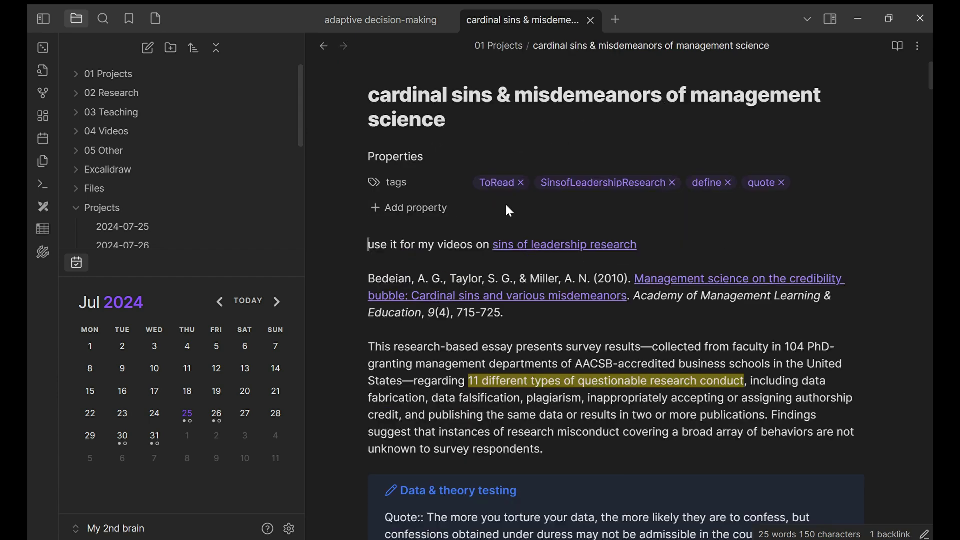
pyautogui.scroll(-4, 506, 205)
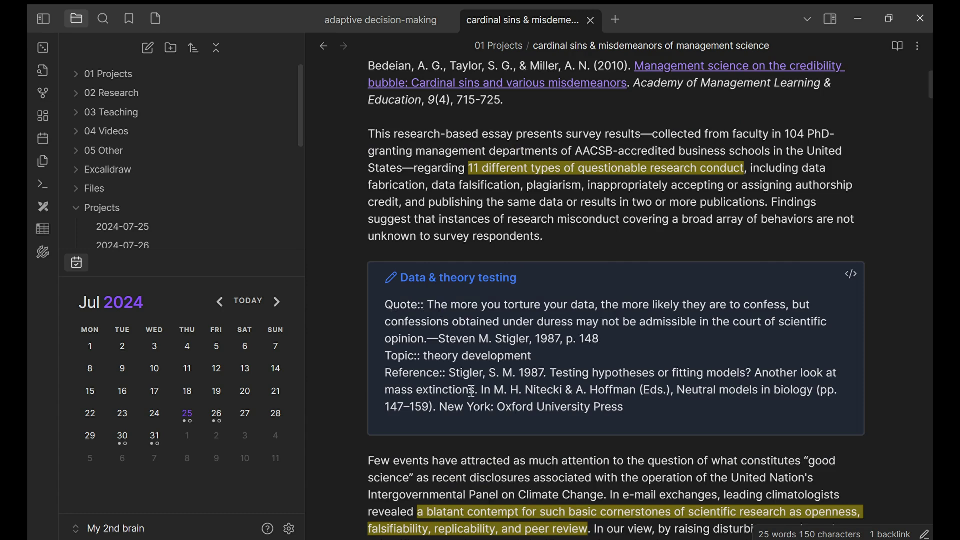
pyautogui.scroll(5, 754, 193)
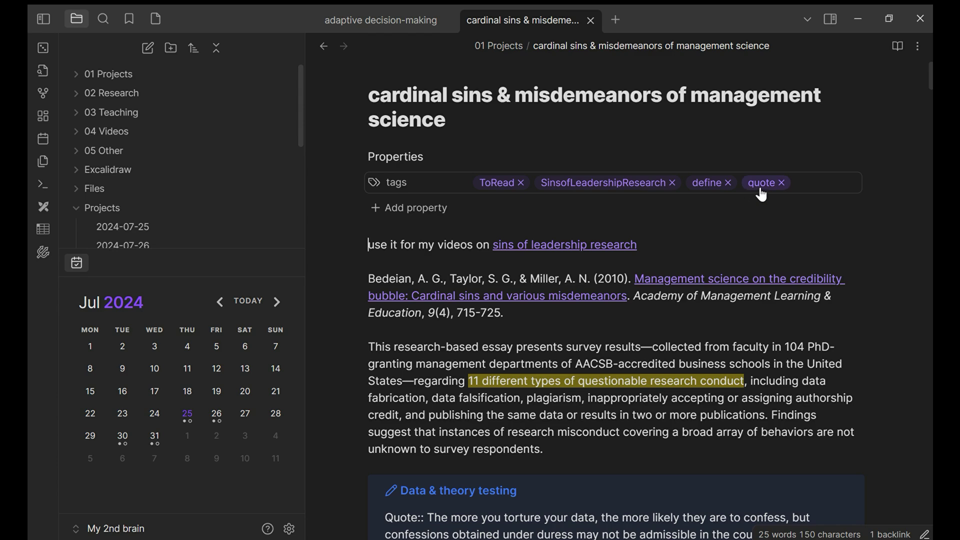
# Return to the Quotebook, inspect its quote-tagged query sorted by Note descending, then re-render the table
pyautogui.click(760, 190)
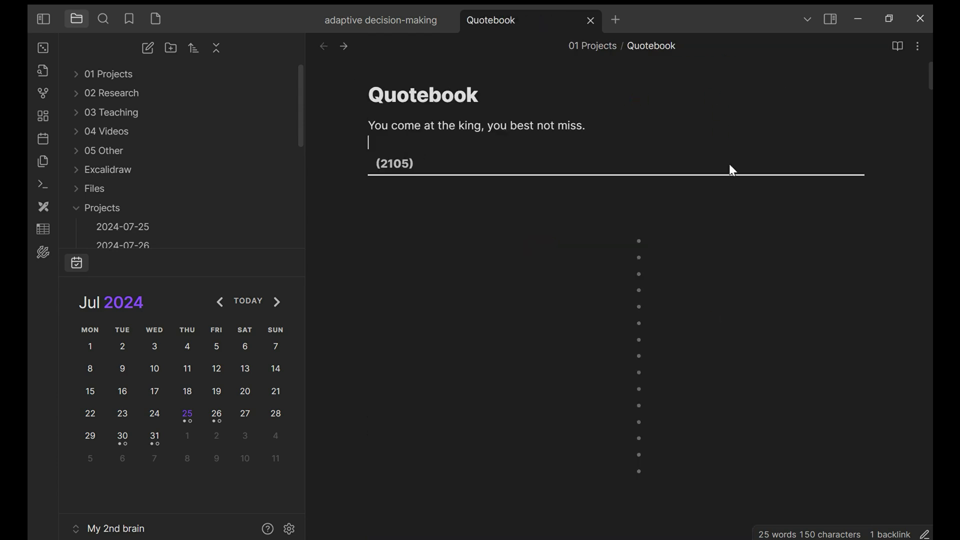
pyautogui.click(851, 163)
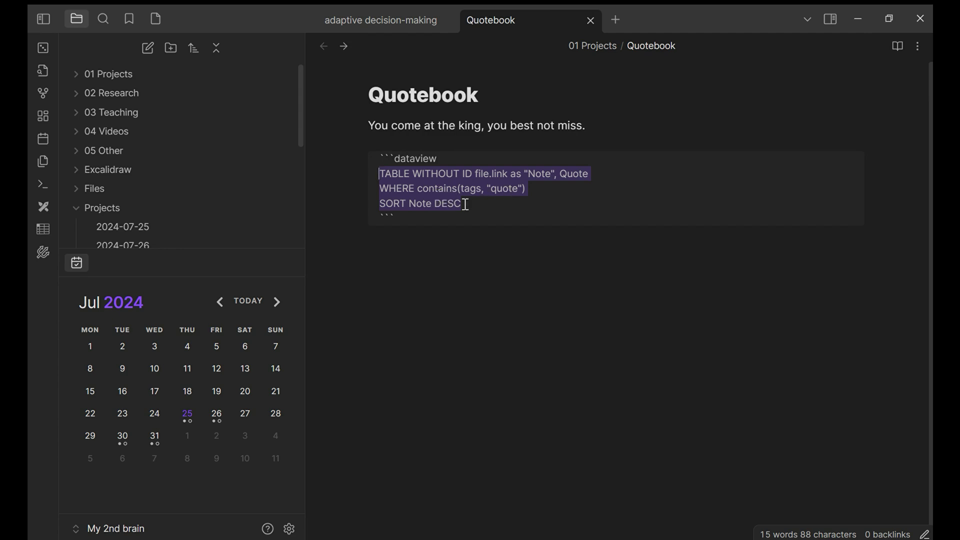
pyautogui.click(347, 52)
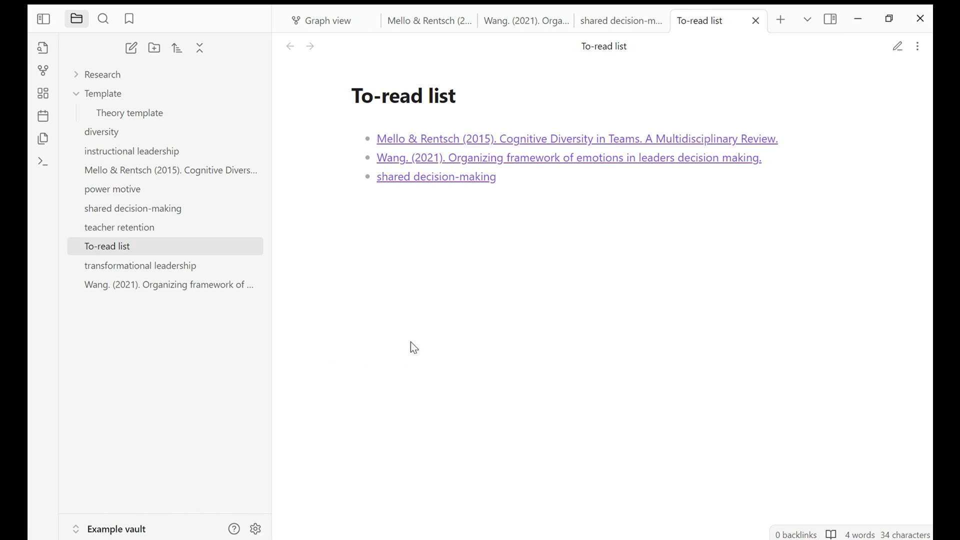
# Set the Base color scheme to Dark under Appearance settings, then close Settings
pyautogui.click(256, 528)
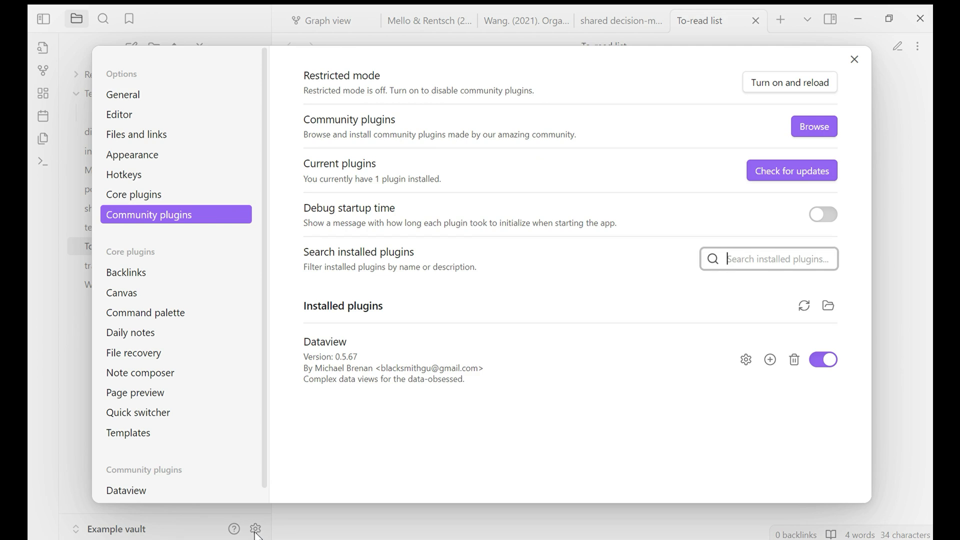
pyautogui.click(220, 159)
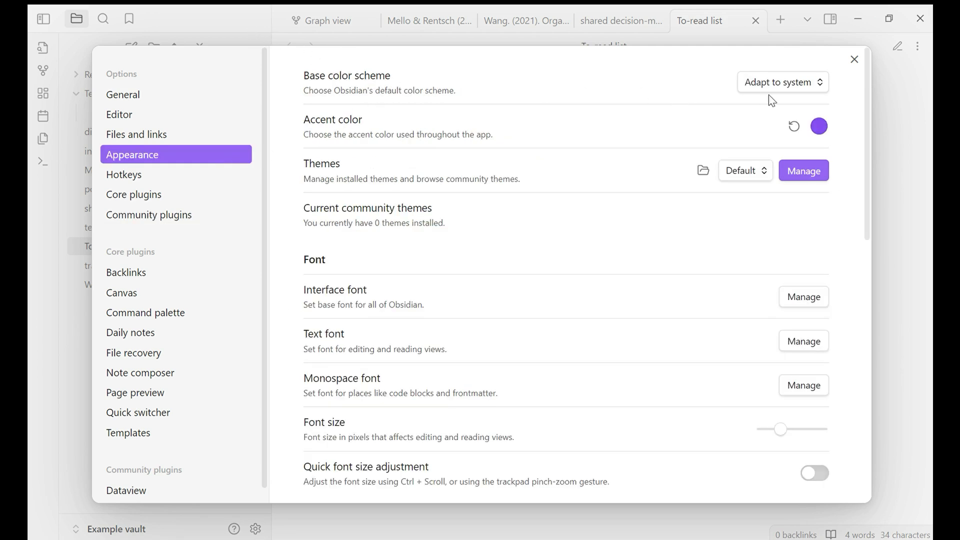
pyautogui.click(818, 86)
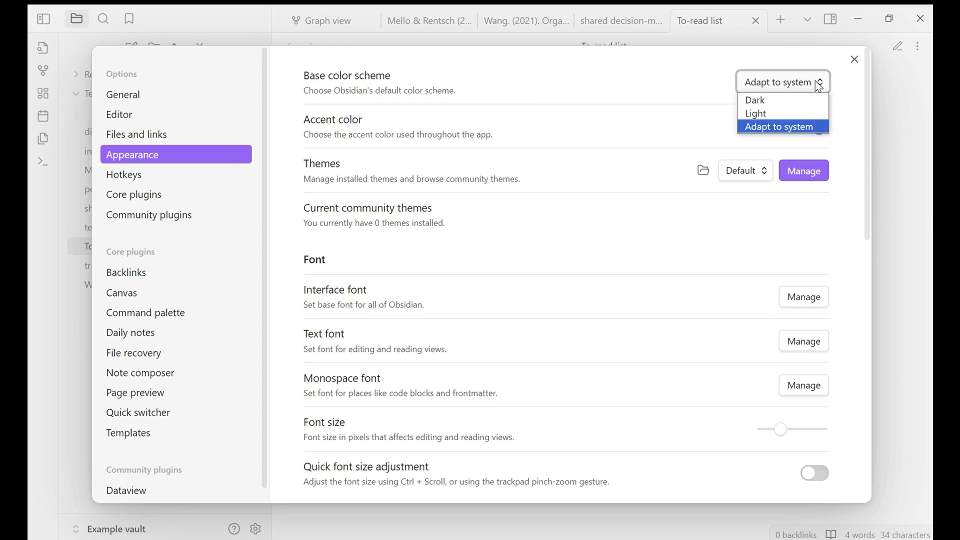
pyautogui.click(792, 103)
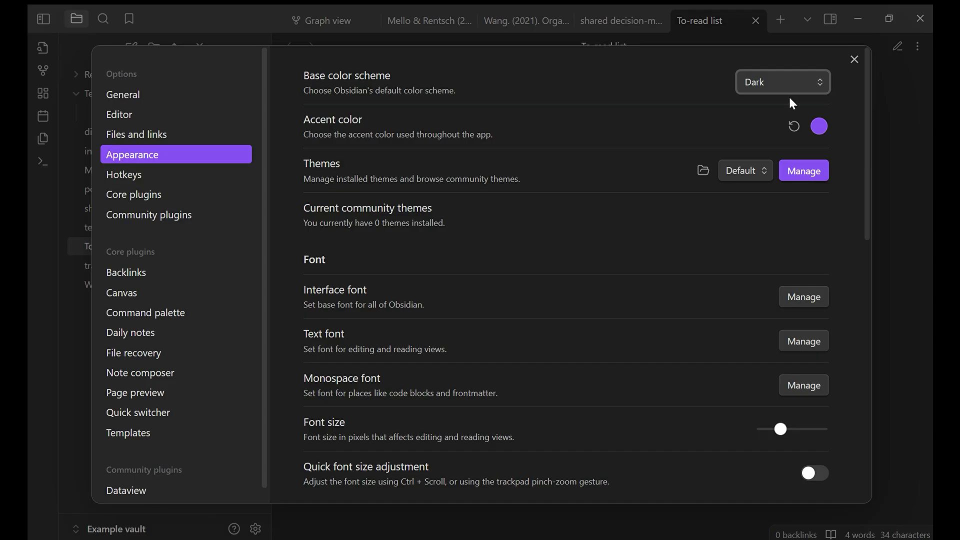
pyautogui.click(855, 60)
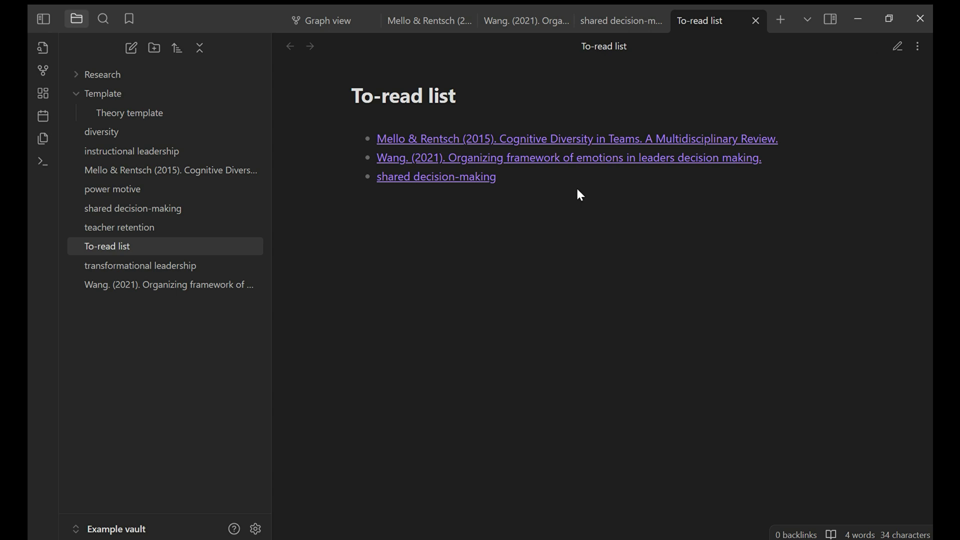